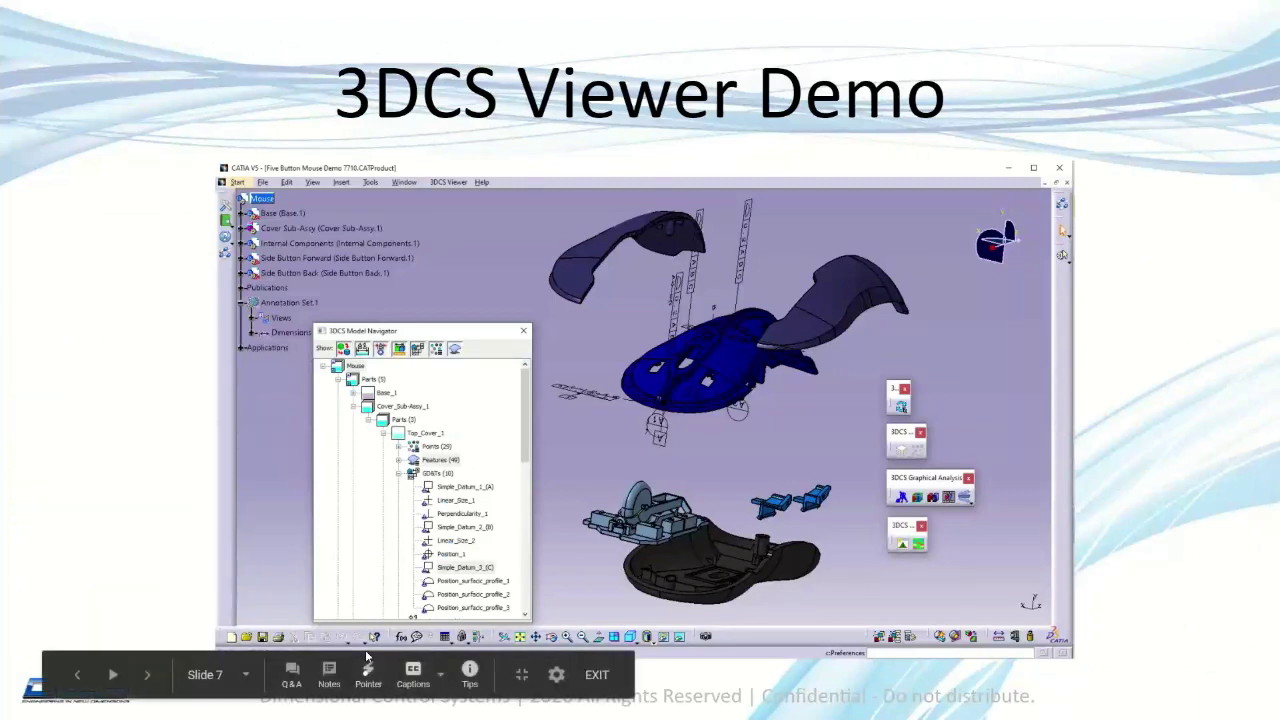
# Exit the full-screen slideshow to return to the Slides editor on slide 7.
pyautogui.click(596, 674)
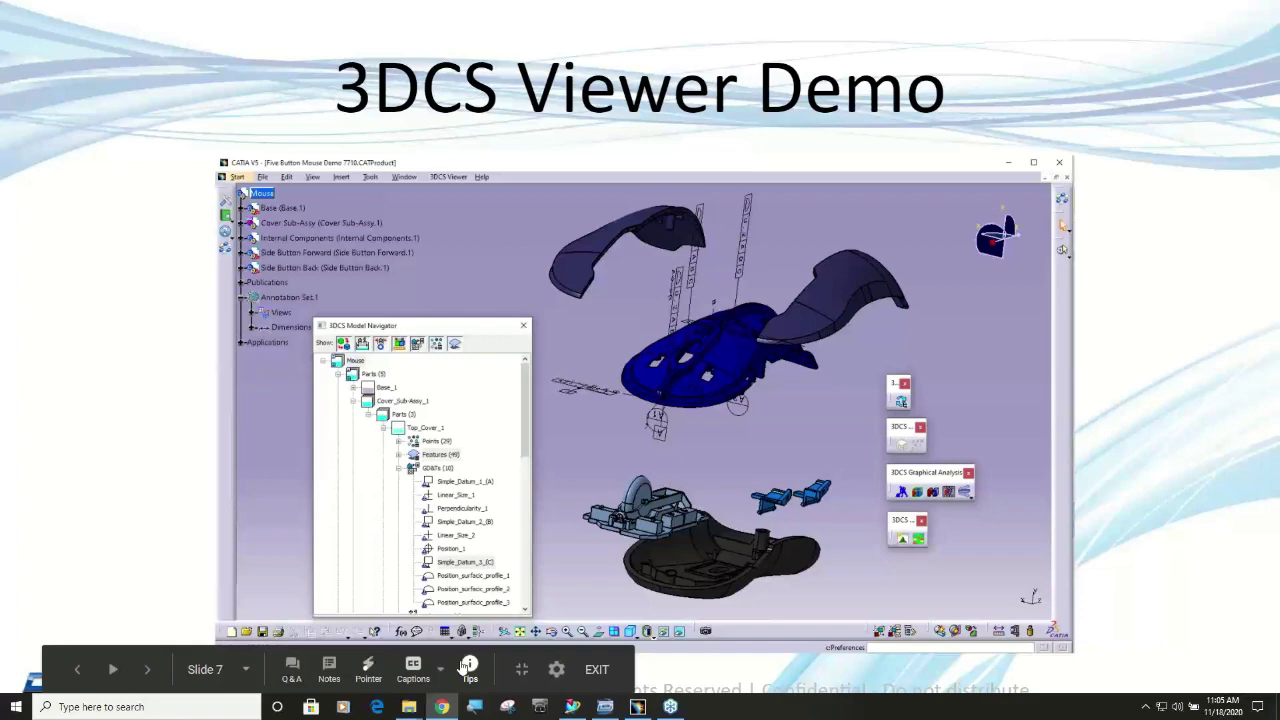
# Switch to CATIA V5 and select the PCB_to_Base move in the 3DCS Model Navigator.
pyautogui.click(637, 706)
pyautogui.click(189, 493)
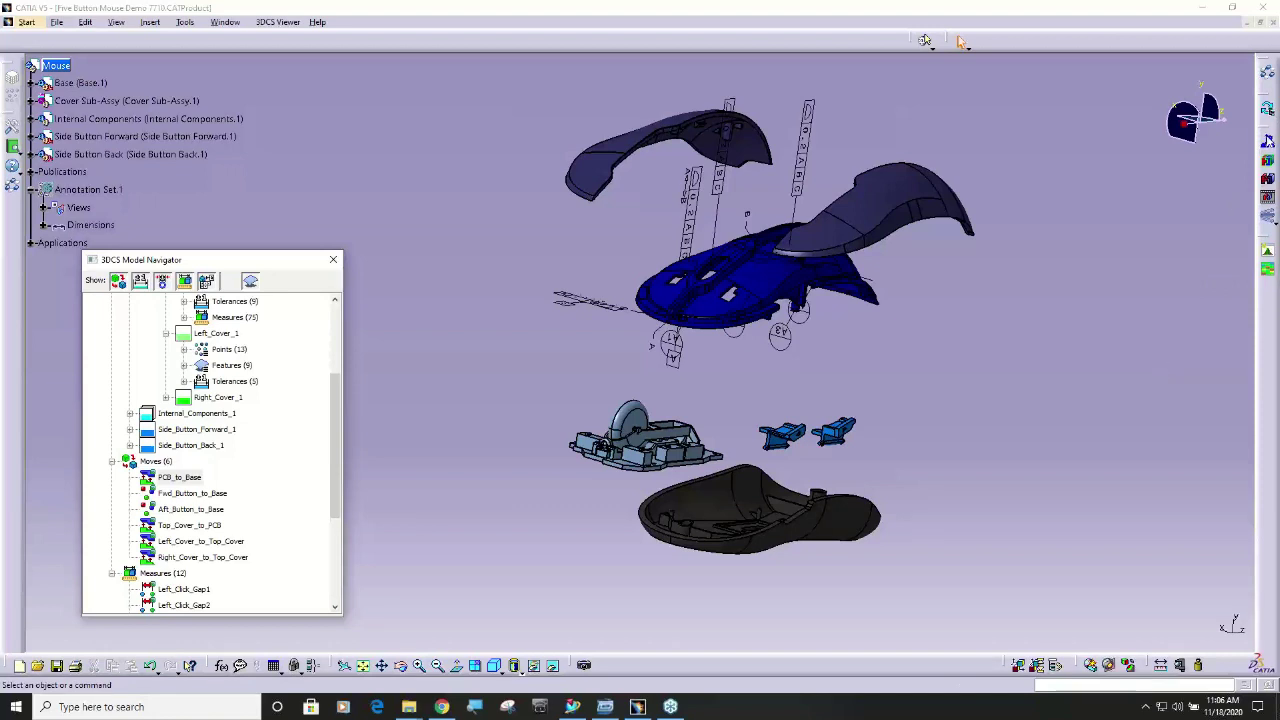
# Build the mouse to nominal, then run a Deviate variation simulation to 188 builds and close it.
pyautogui.click(1271, 162)
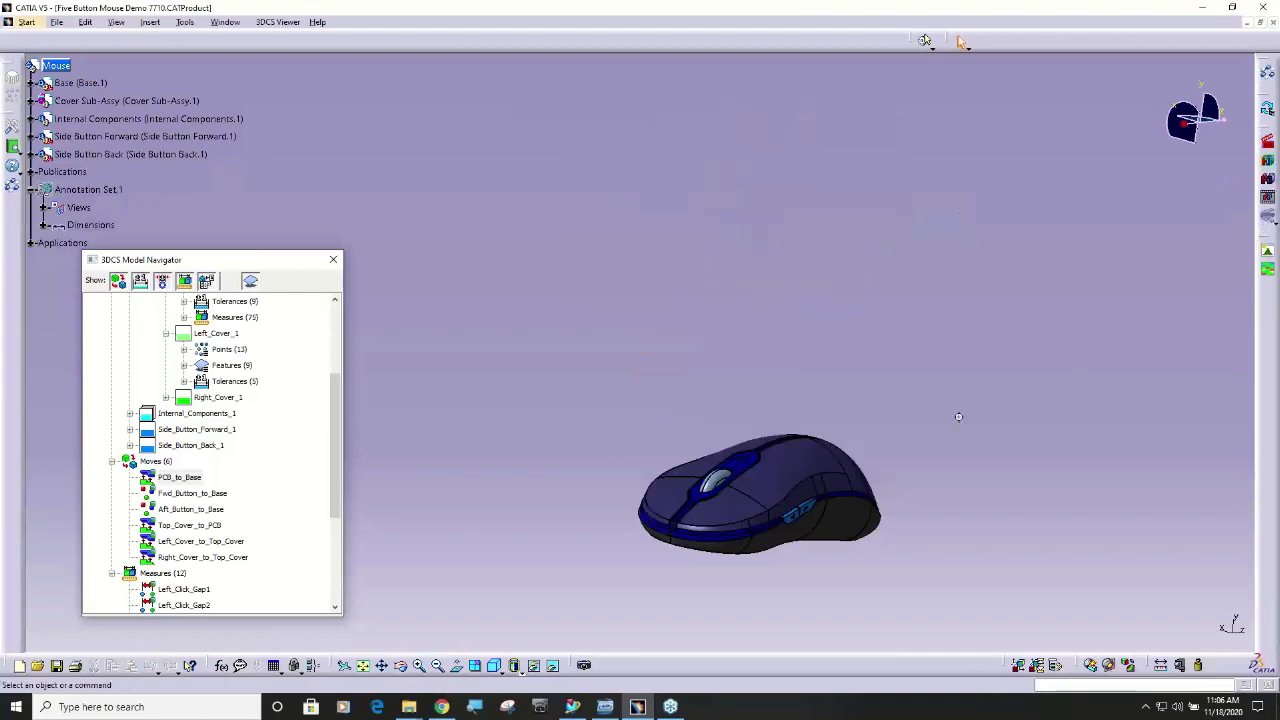
pyautogui.moveTo(961, 421); pyautogui.dragTo(1201, 195, button='middle')
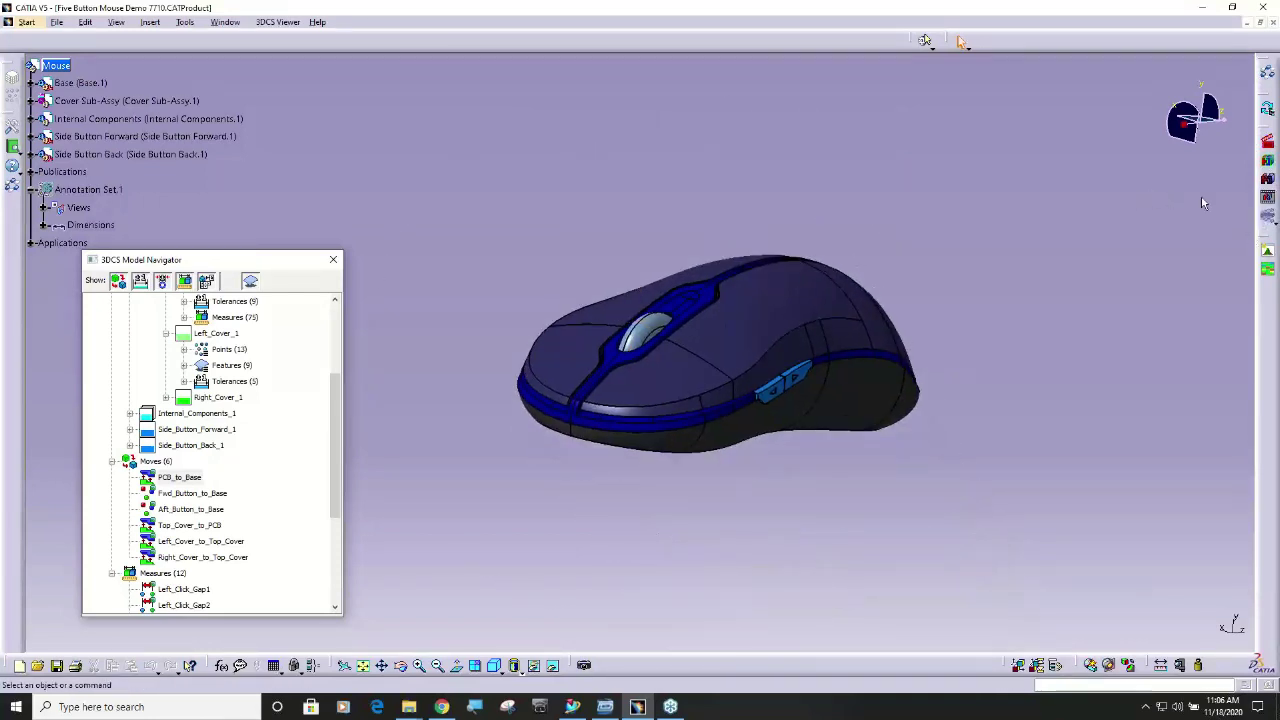
pyautogui.click(1269, 219)
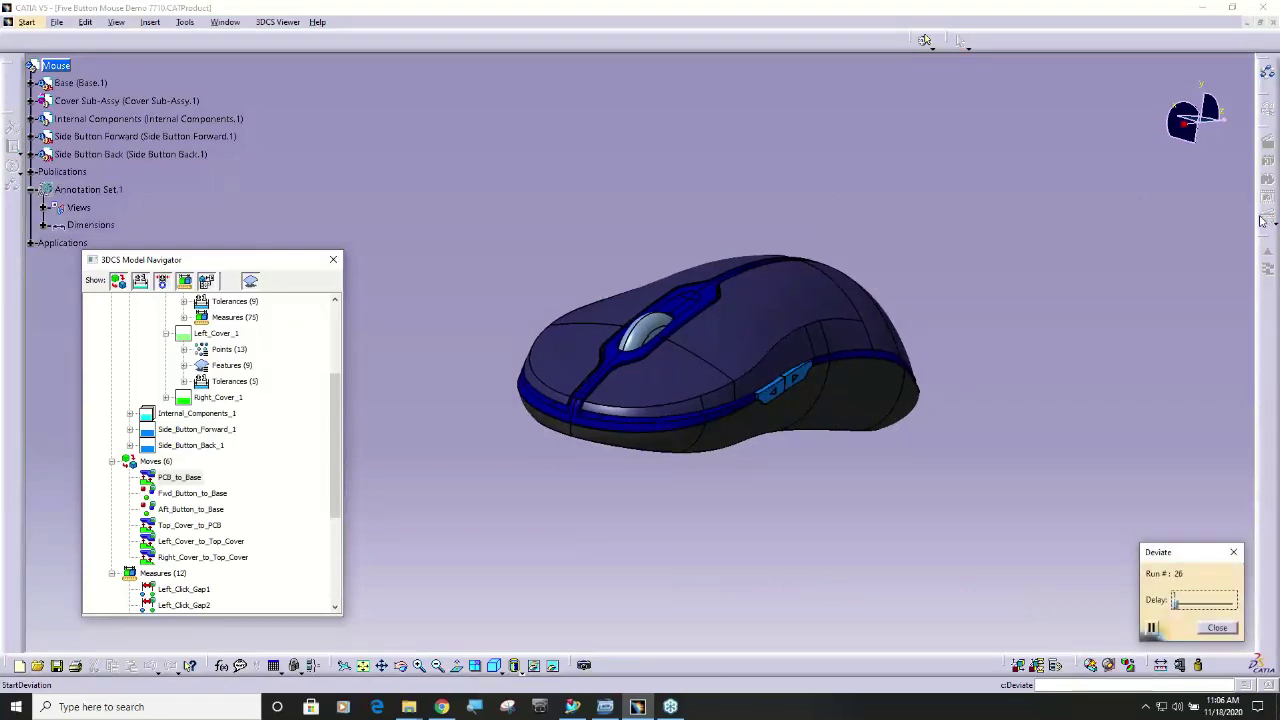
pyautogui.moveTo(670, 435); pyautogui.dragTo(738, 395, button='middle')
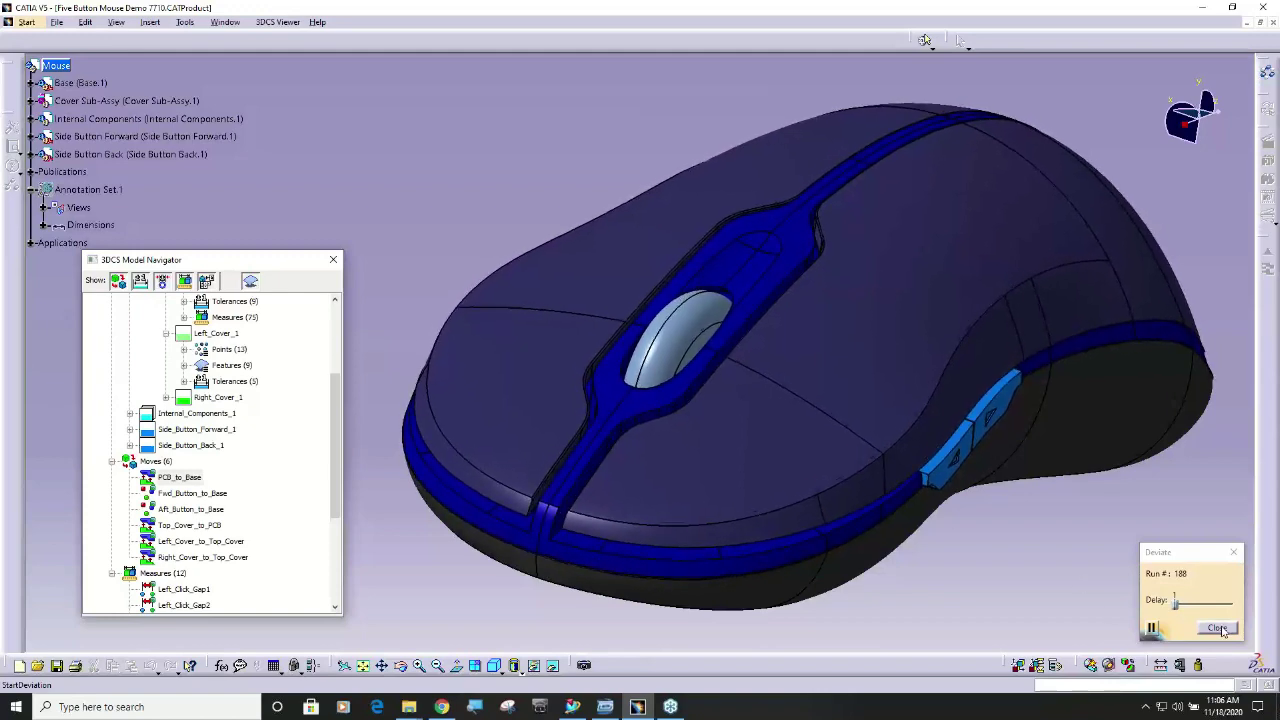
pyautogui.click(1233, 552)
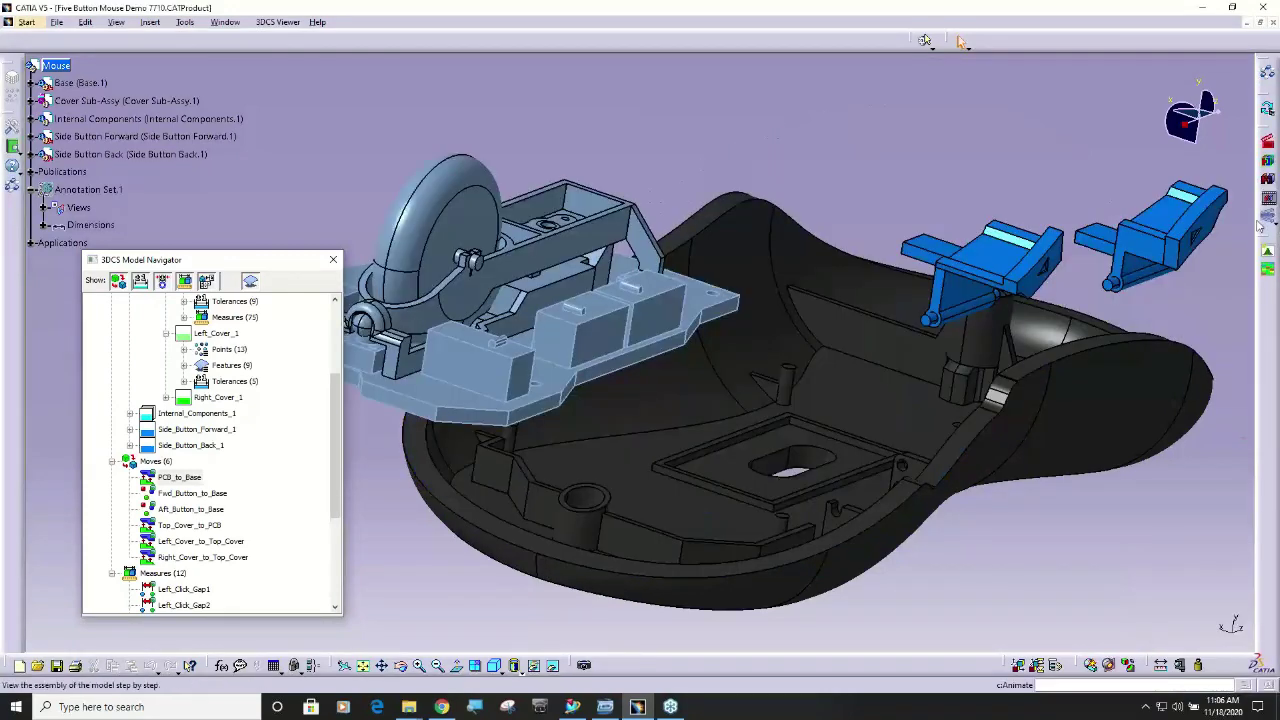
# Animate all six moves: PCB, forward and aft buttons, then top, left and right covers.
pyautogui.moveTo(1057, 302); pyautogui.dragTo(1055, 501, button='middle')
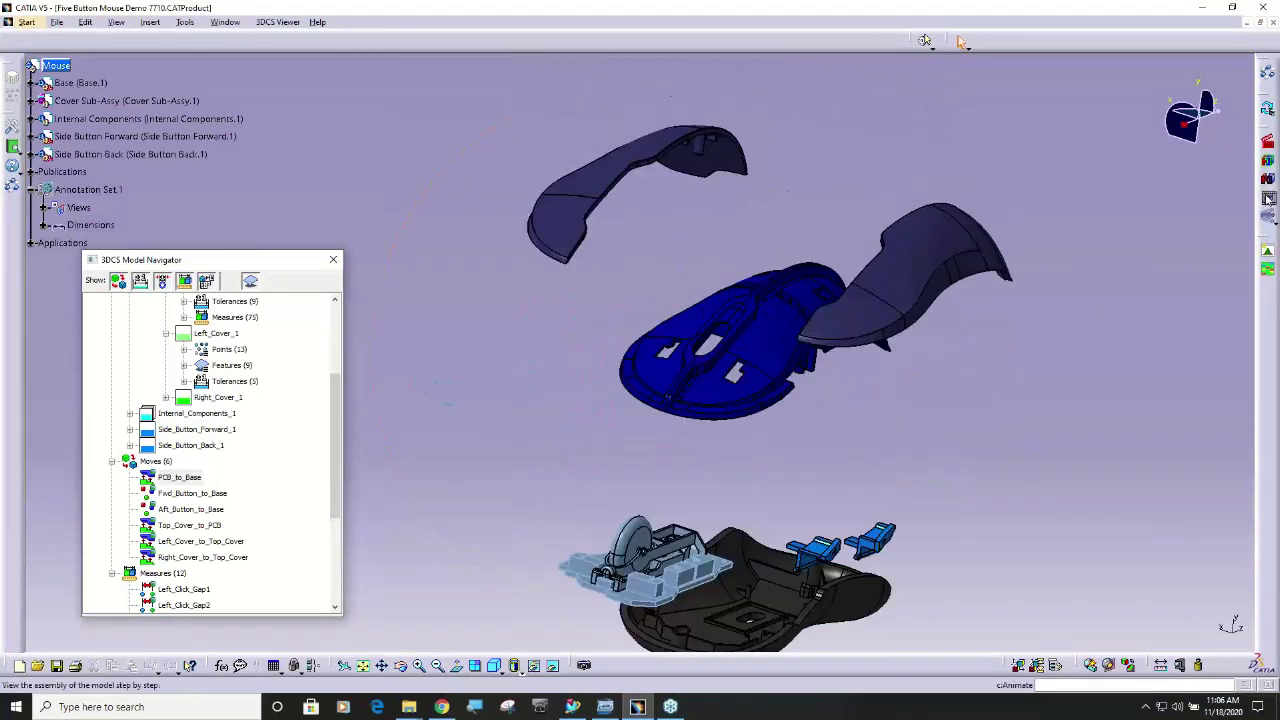
pyautogui.click(1268, 198)
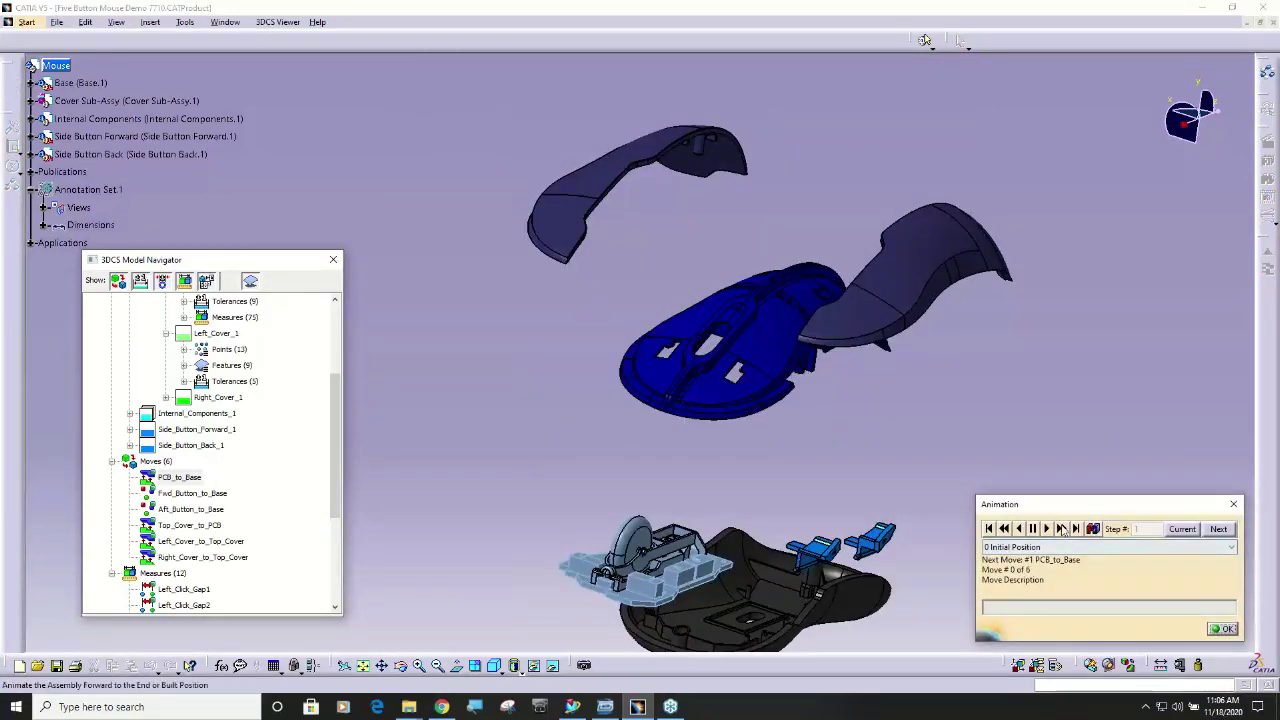
pyautogui.click(1062, 529)
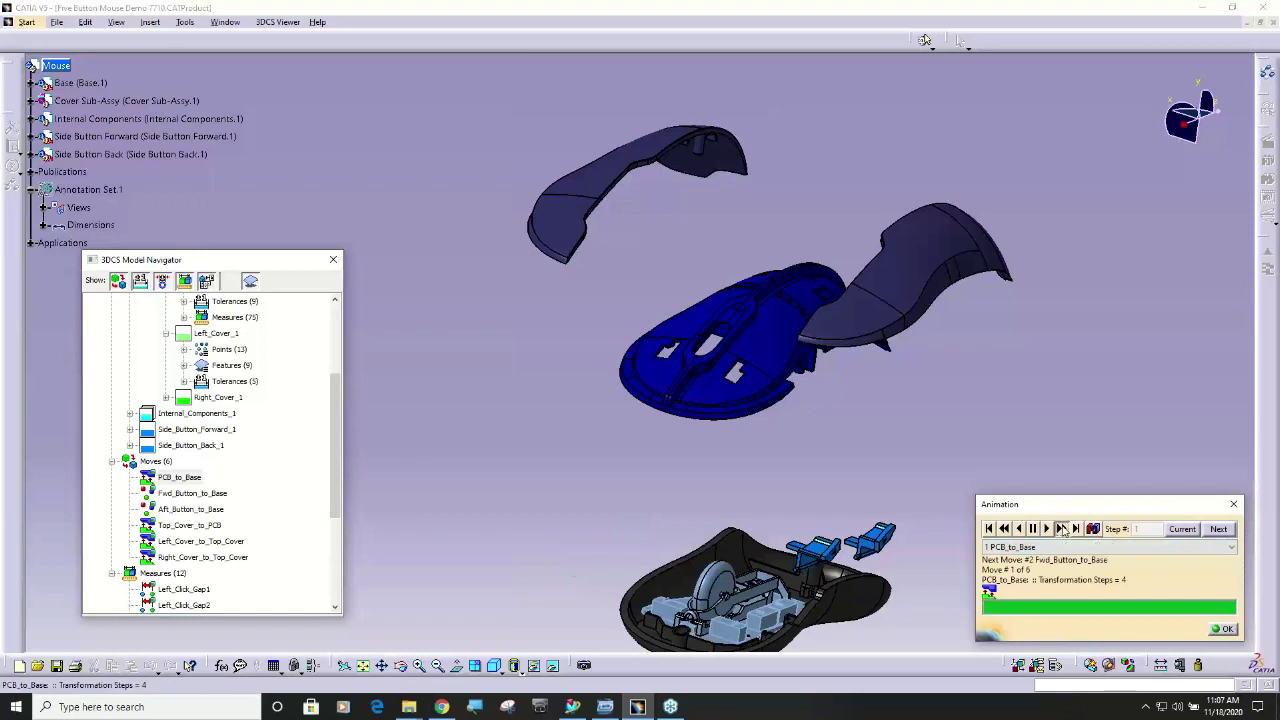
pyautogui.click(1062, 529)
pyautogui.click(1064, 530)
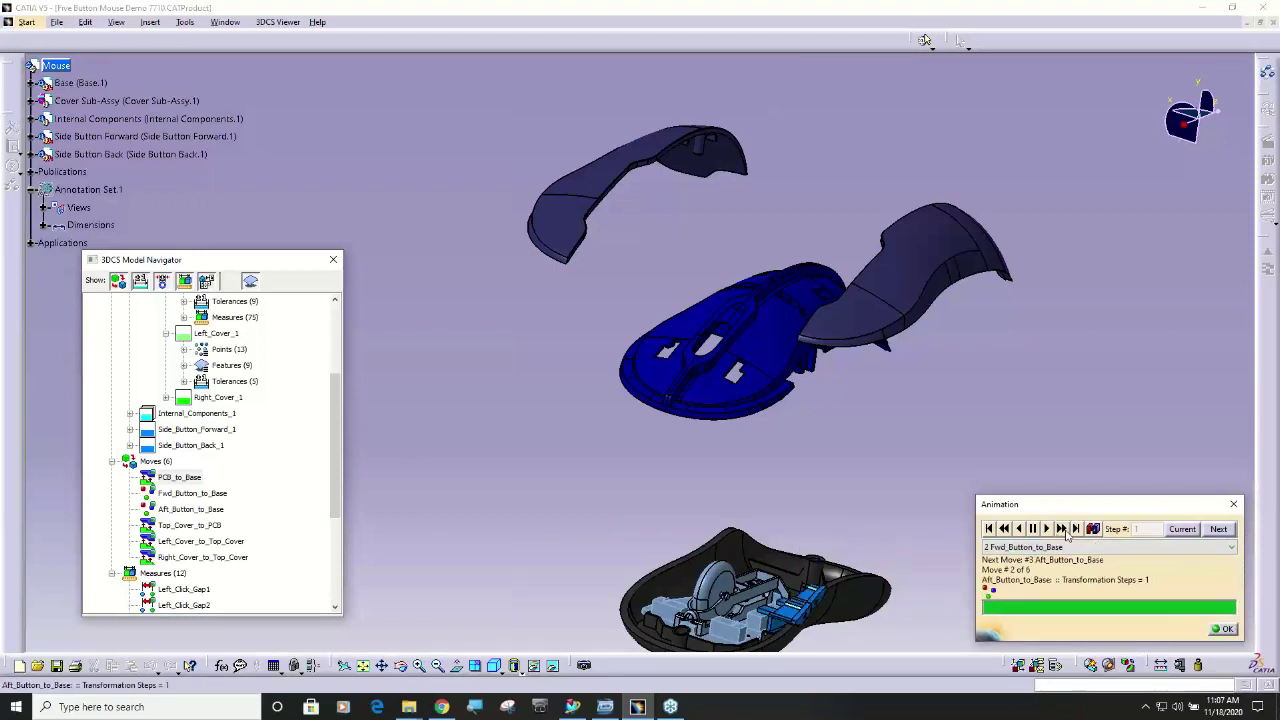
pyautogui.click(1064, 531)
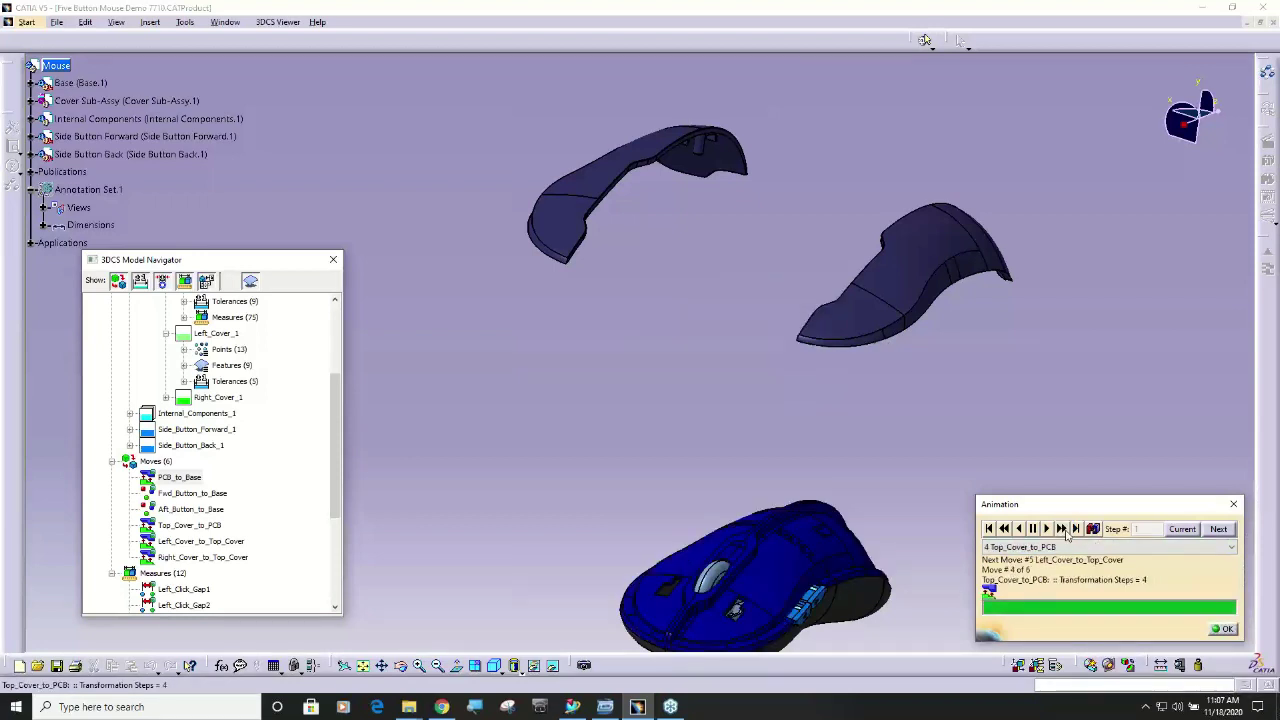
pyautogui.click(1064, 531)
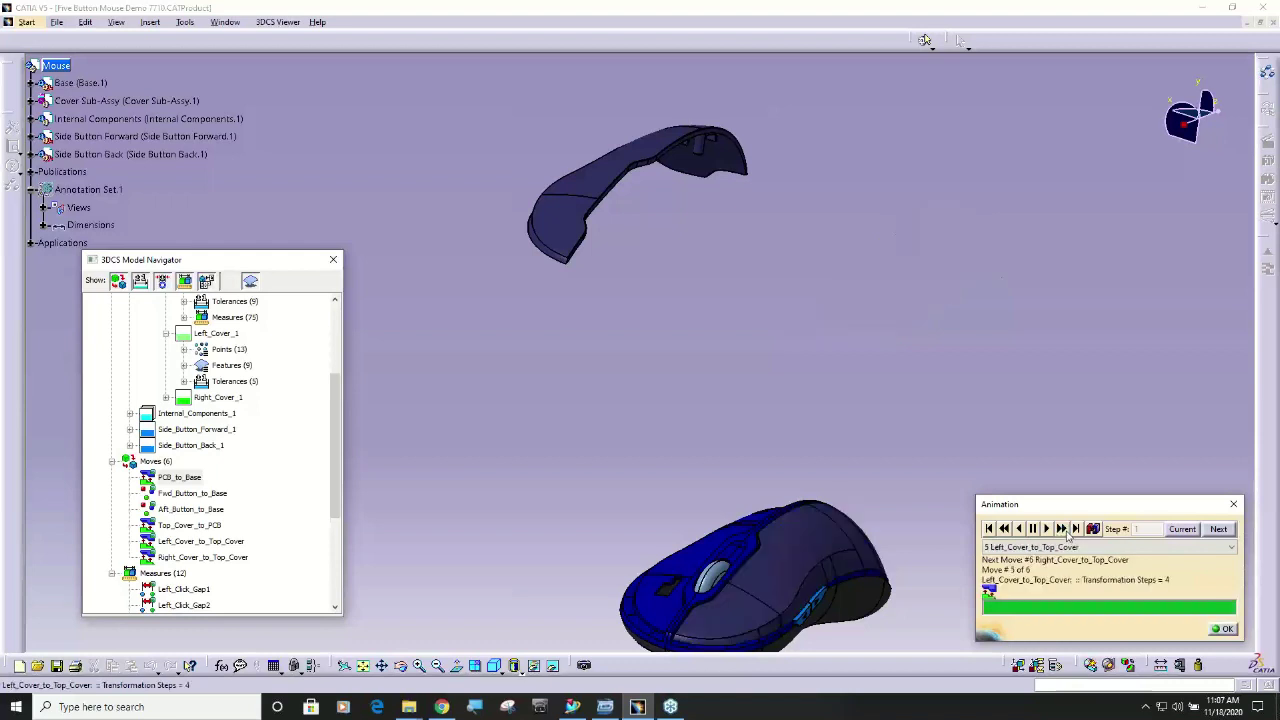
pyautogui.click(1067, 533)
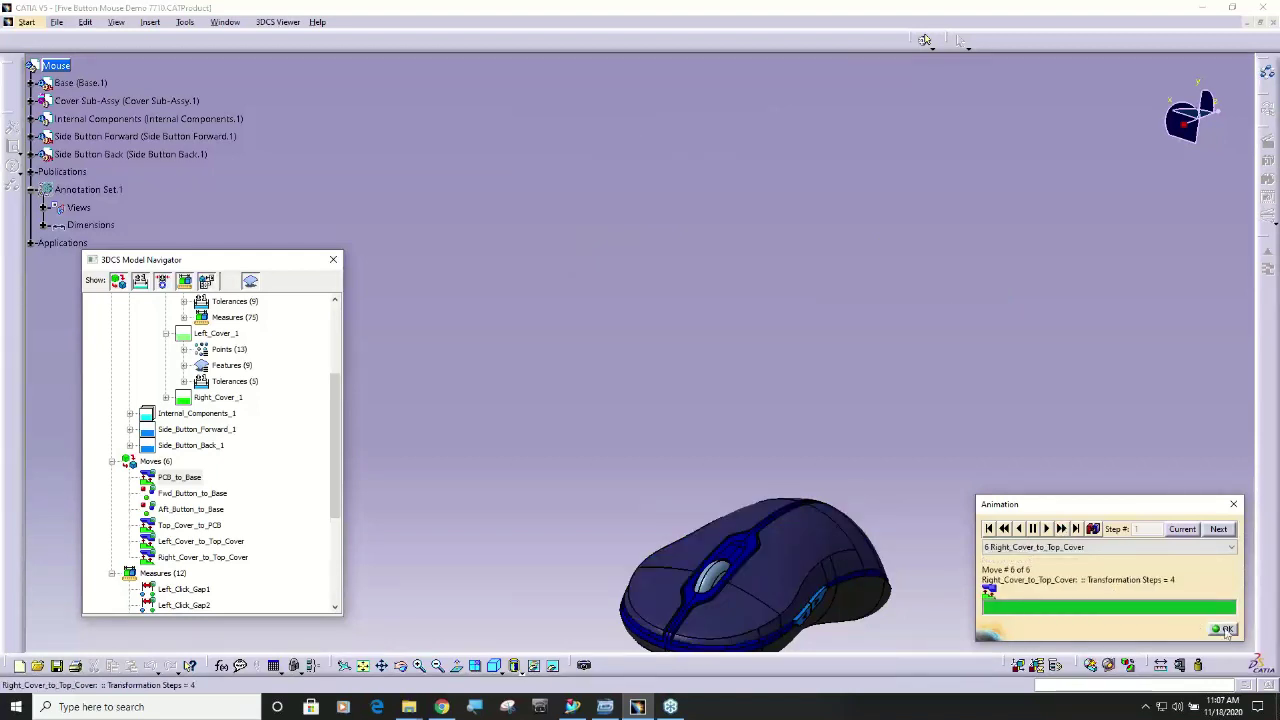
pyautogui.click(1226, 629)
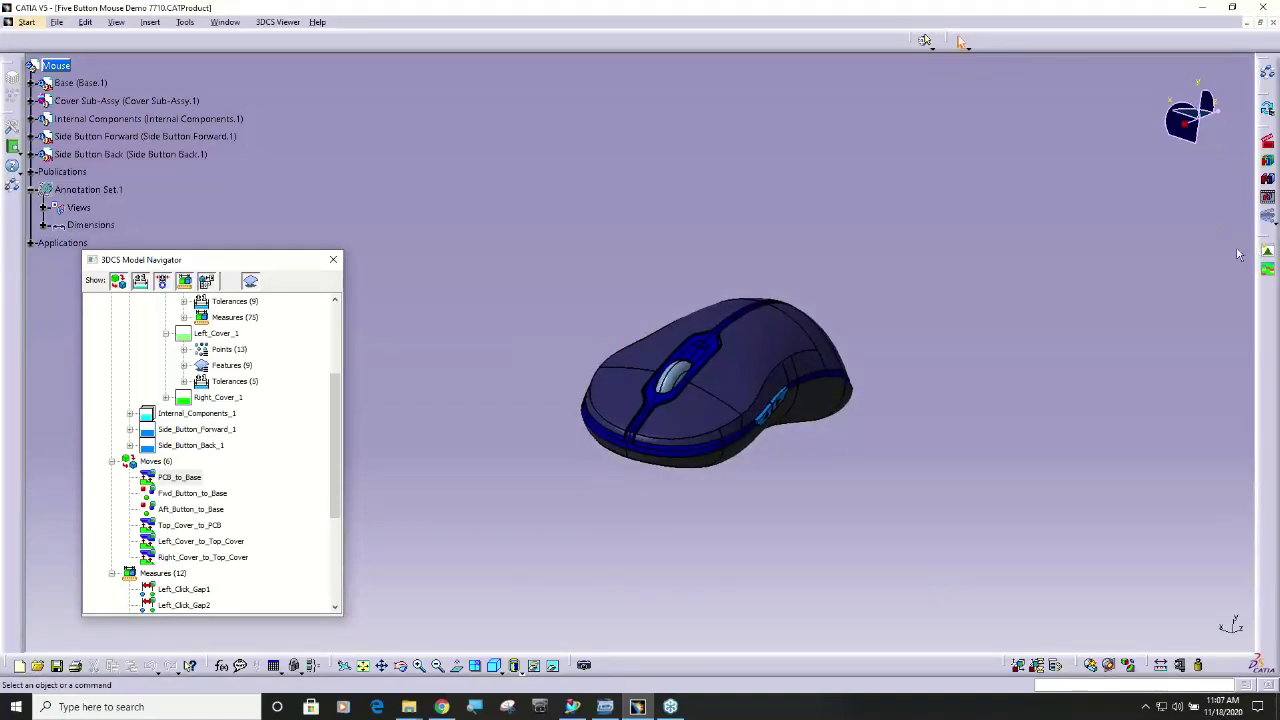
# Separate the parts and load Five Button Mouse Demo 7710.hst into a new Analysis Summary window.
pyautogui.click(1267, 197)
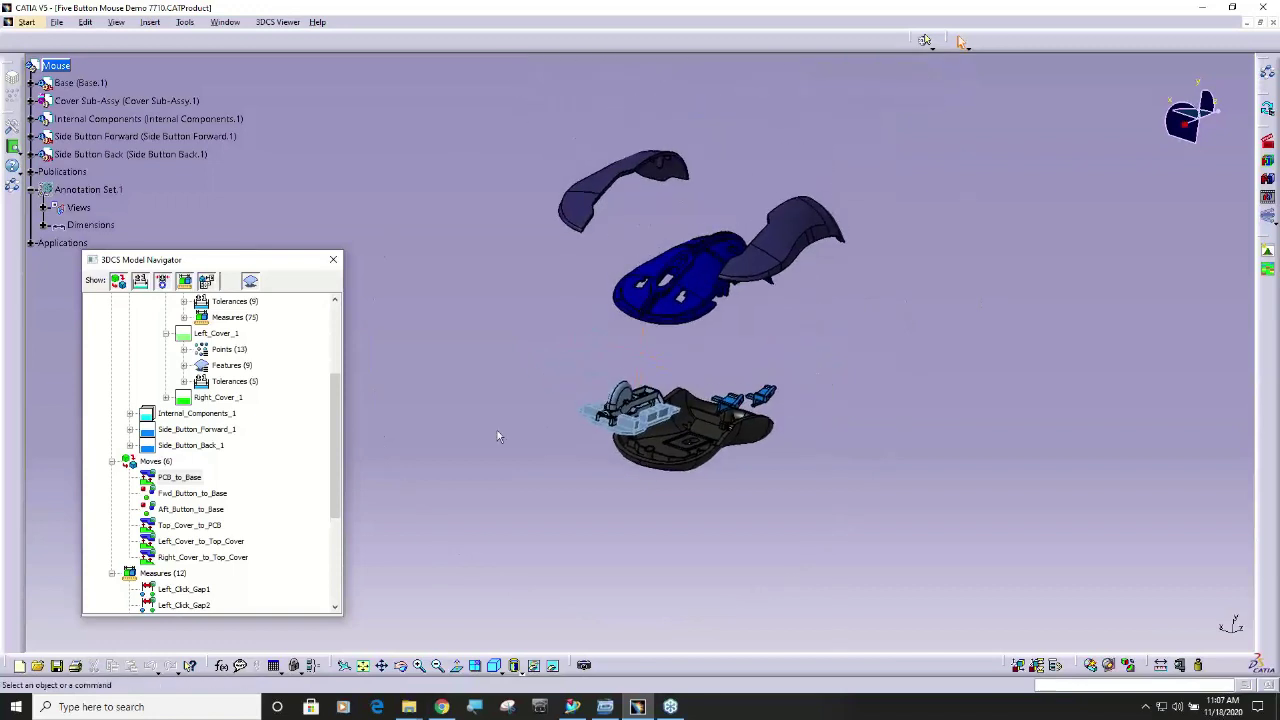
pyautogui.click(1268, 252)
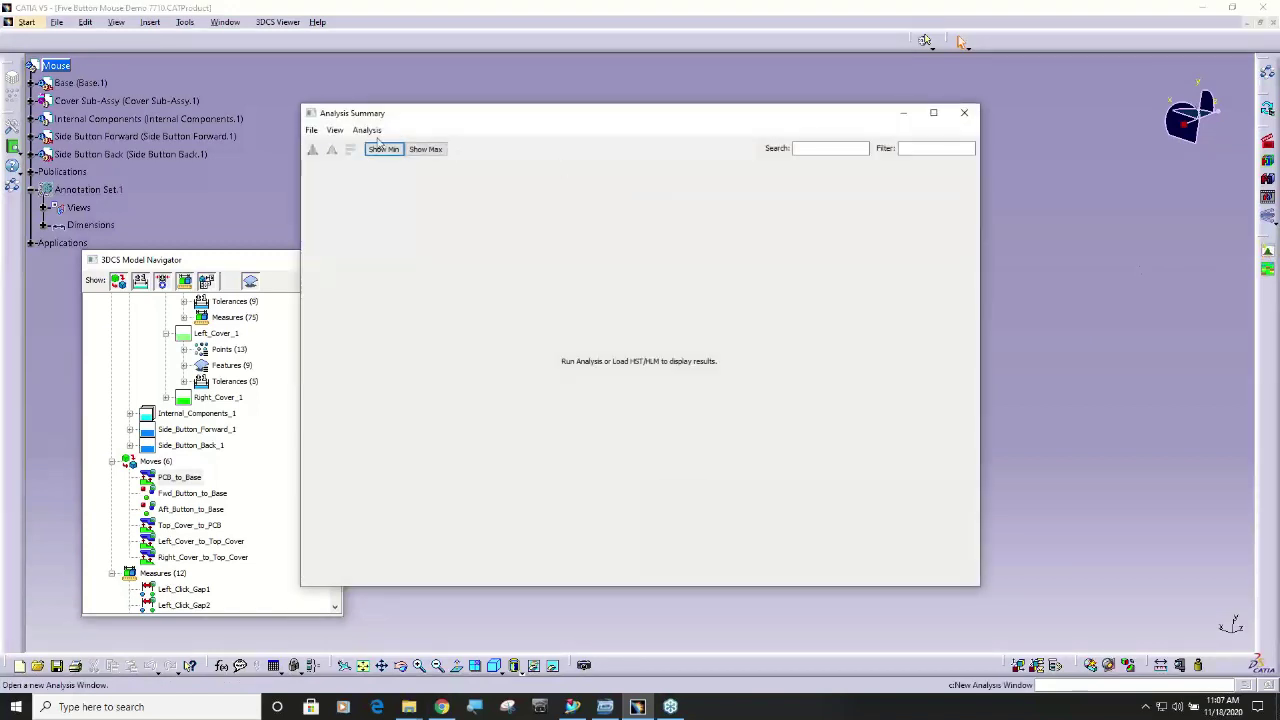
pyautogui.click(313, 131)
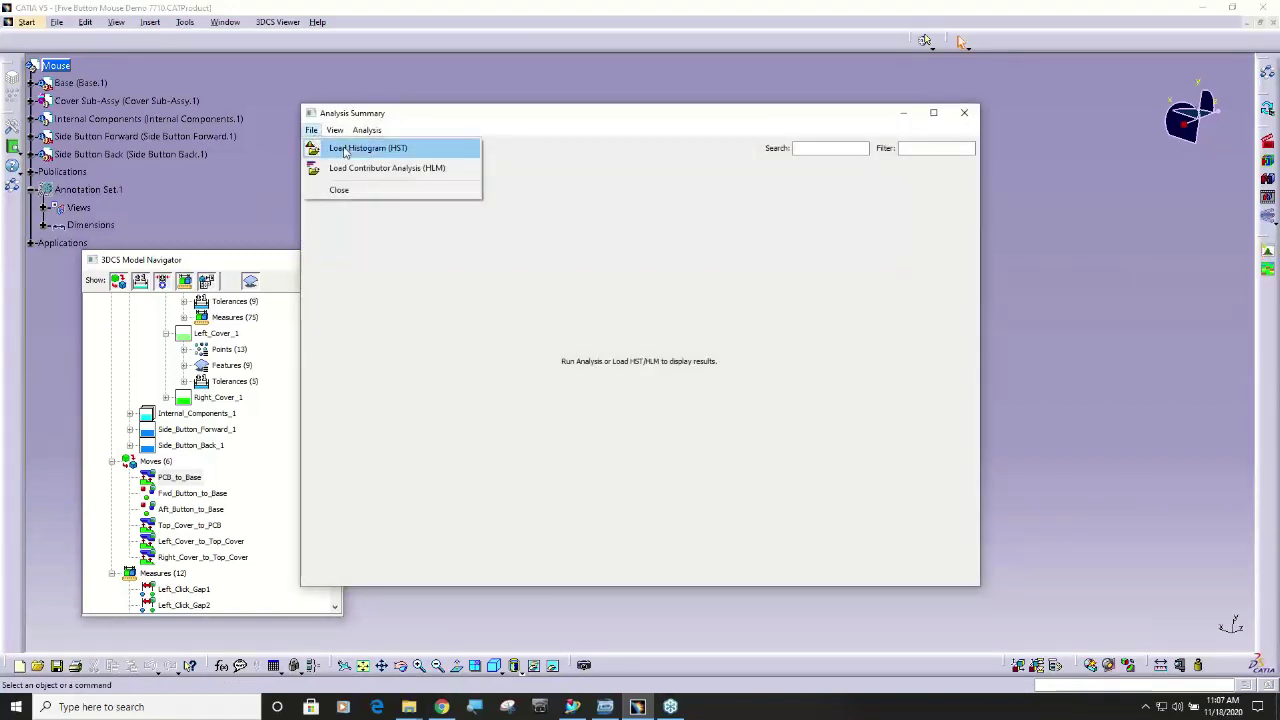
pyautogui.click(350, 148)
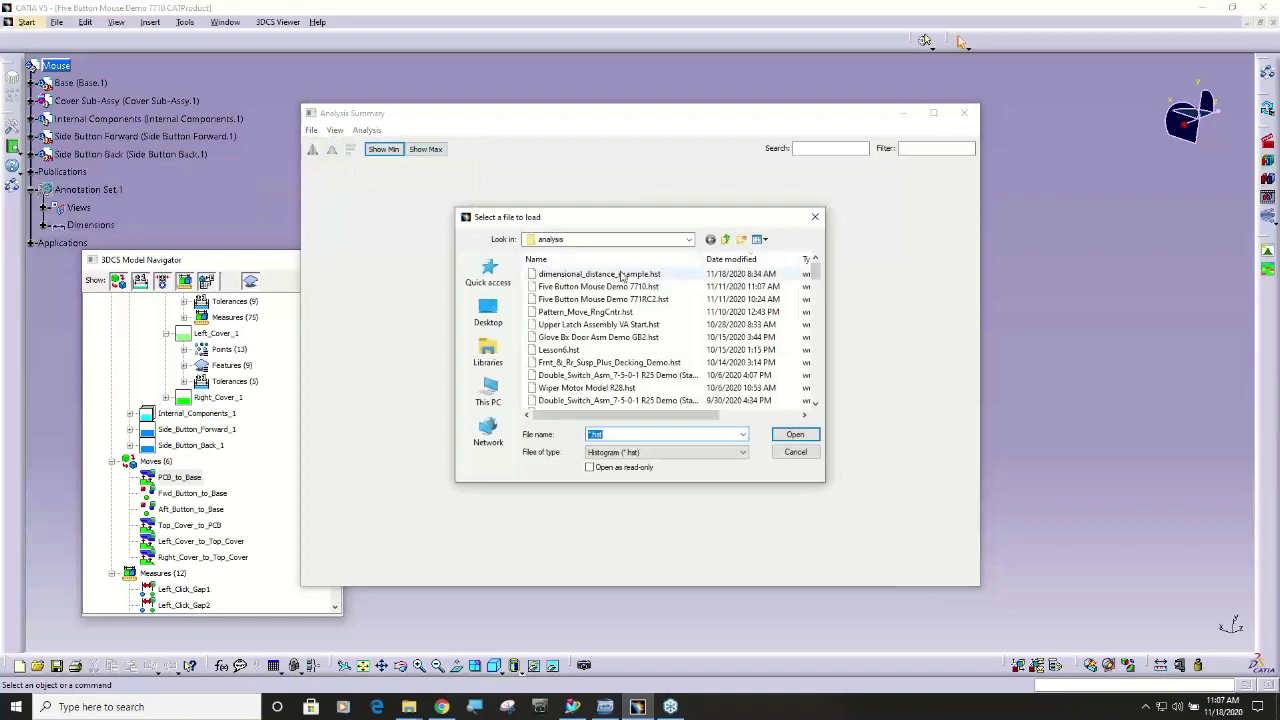
pyautogui.click(616, 288)
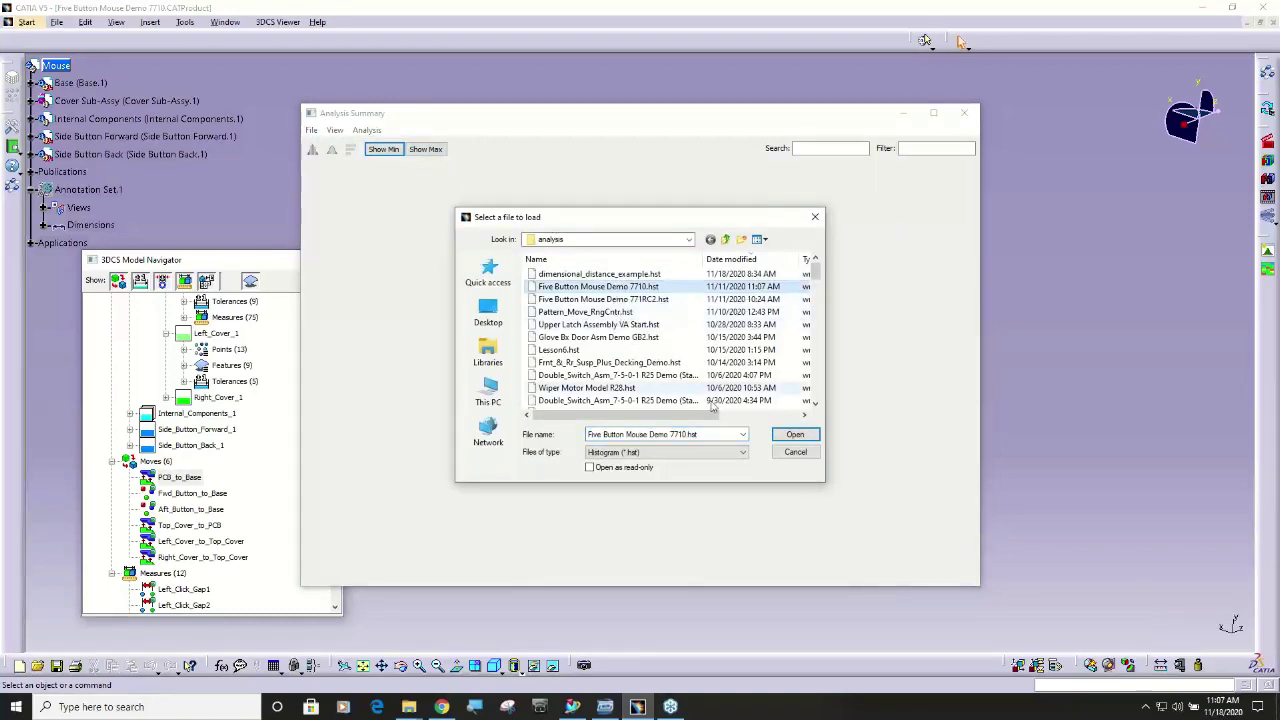
pyautogui.click(796, 437)
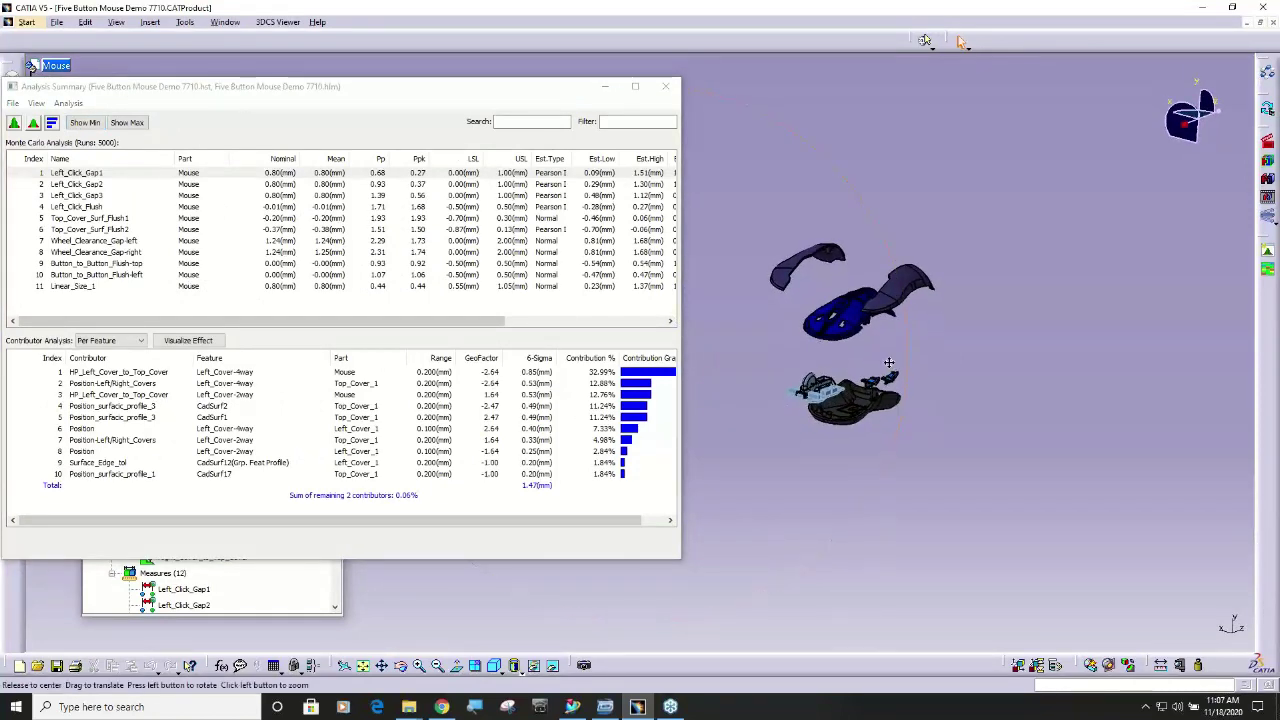
# Rebuild the mouse and display Left_Click_Gap1's contributors on the model.
pyautogui.click(1268, 217)
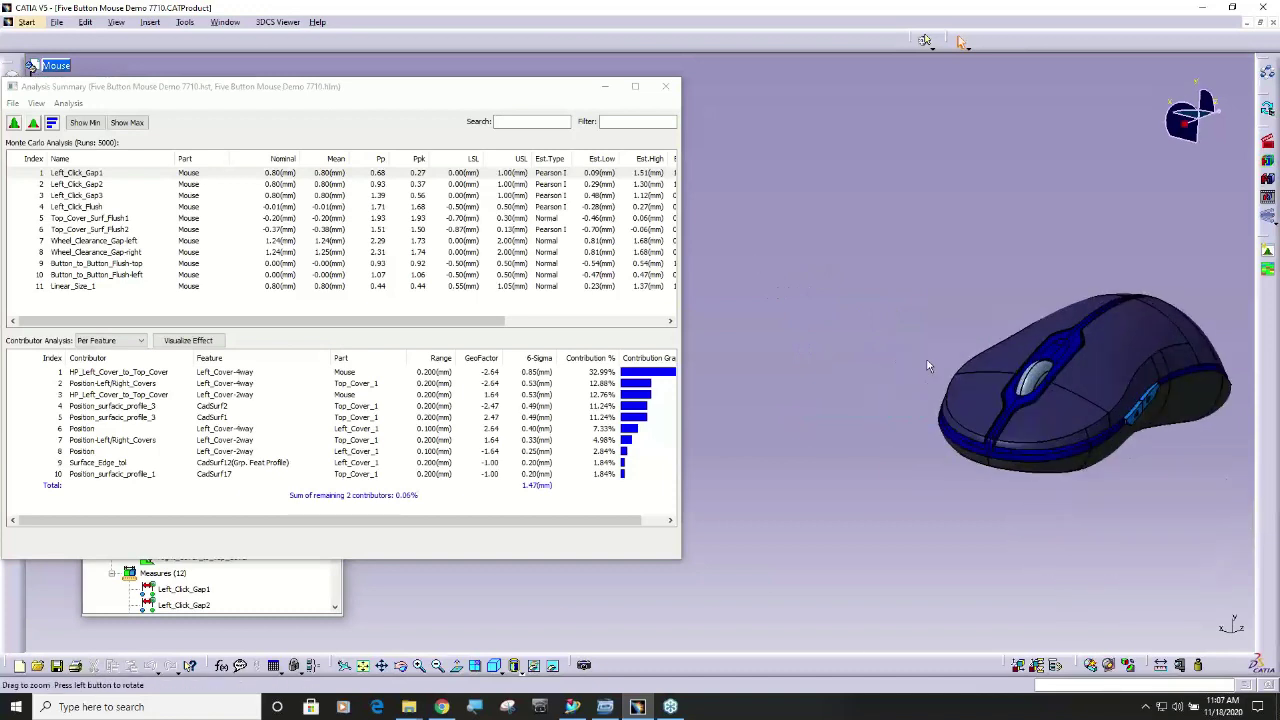
pyautogui.click(85, 174)
pyautogui.moveTo(835, 504); pyautogui.dragTo(932, 456, button='middle')
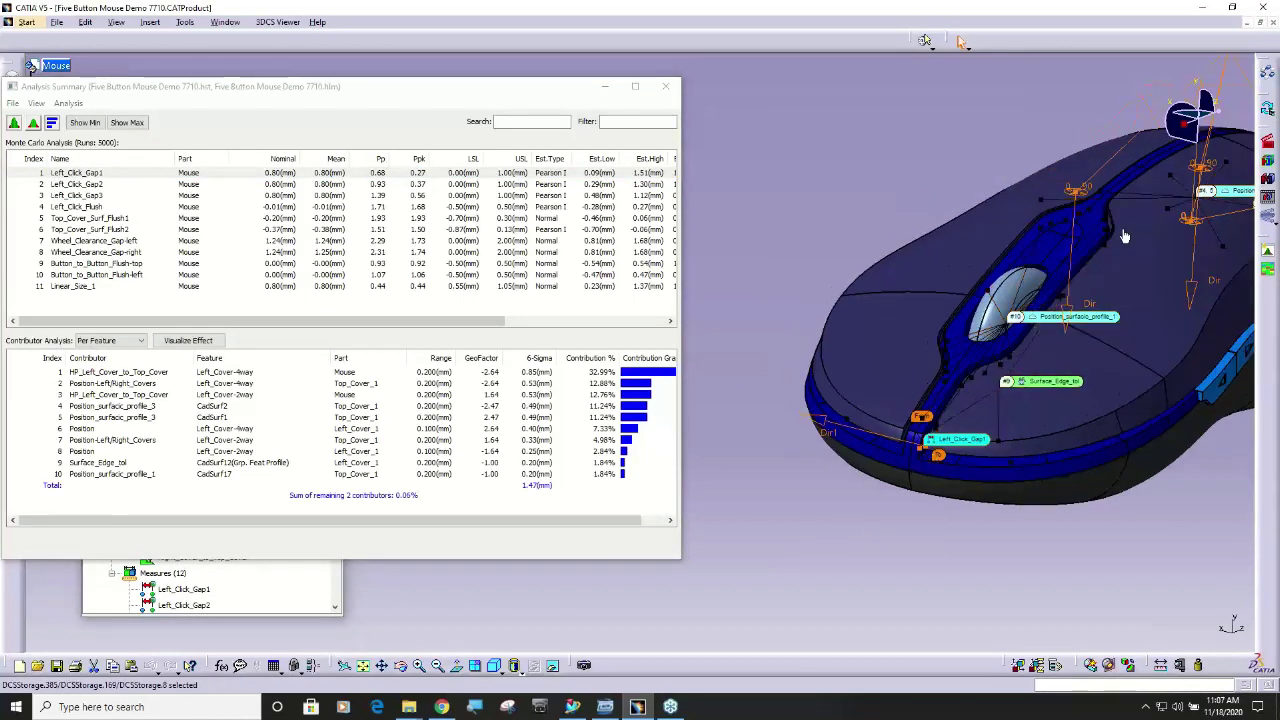
pyautogui.click(1000, 322)
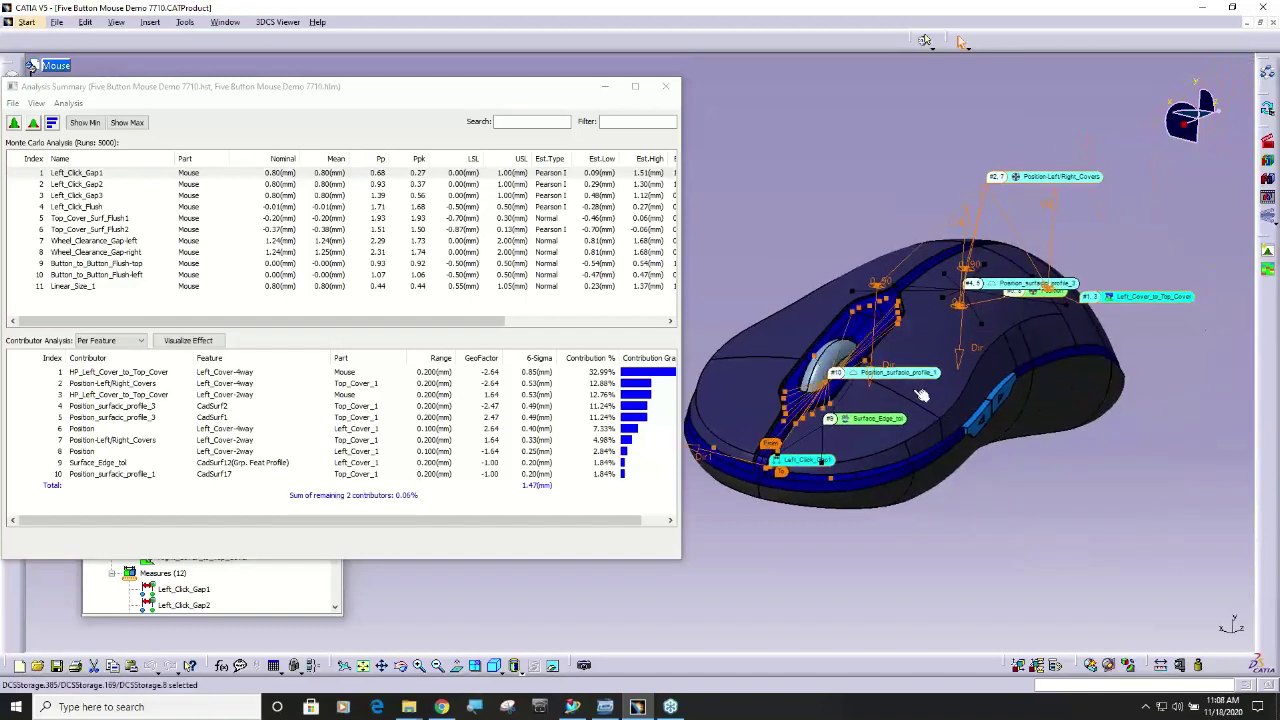
# Highlight each of the five contributors on the model, then return parts to nominal unbuilt positions.
pyautogui.click(122, 374)
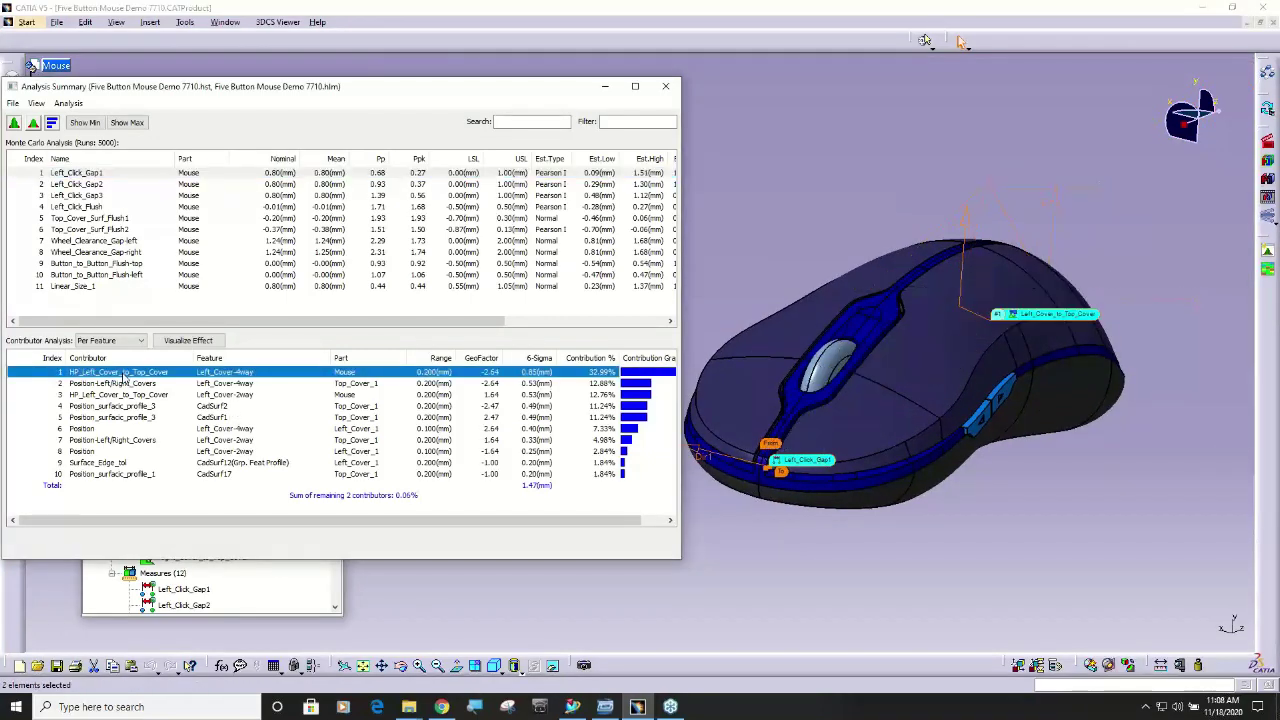
pyautogui.click(125, 386)
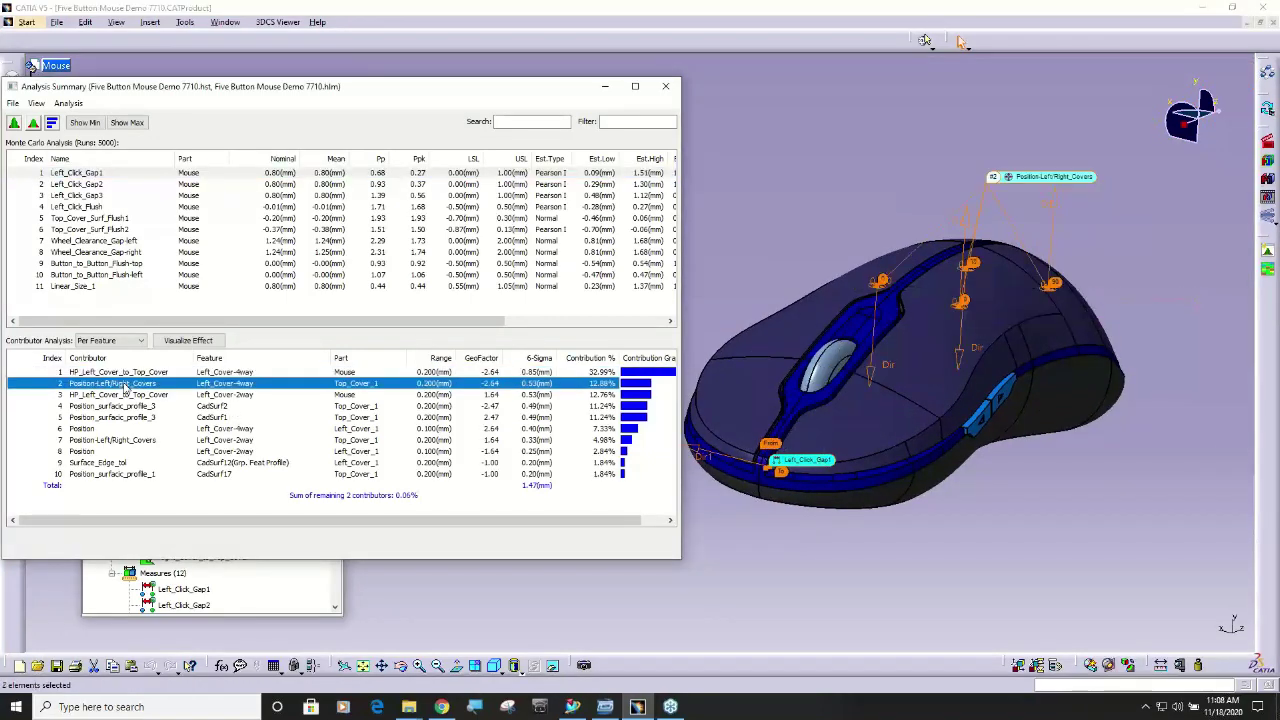
pyautogui.click(129, 397)
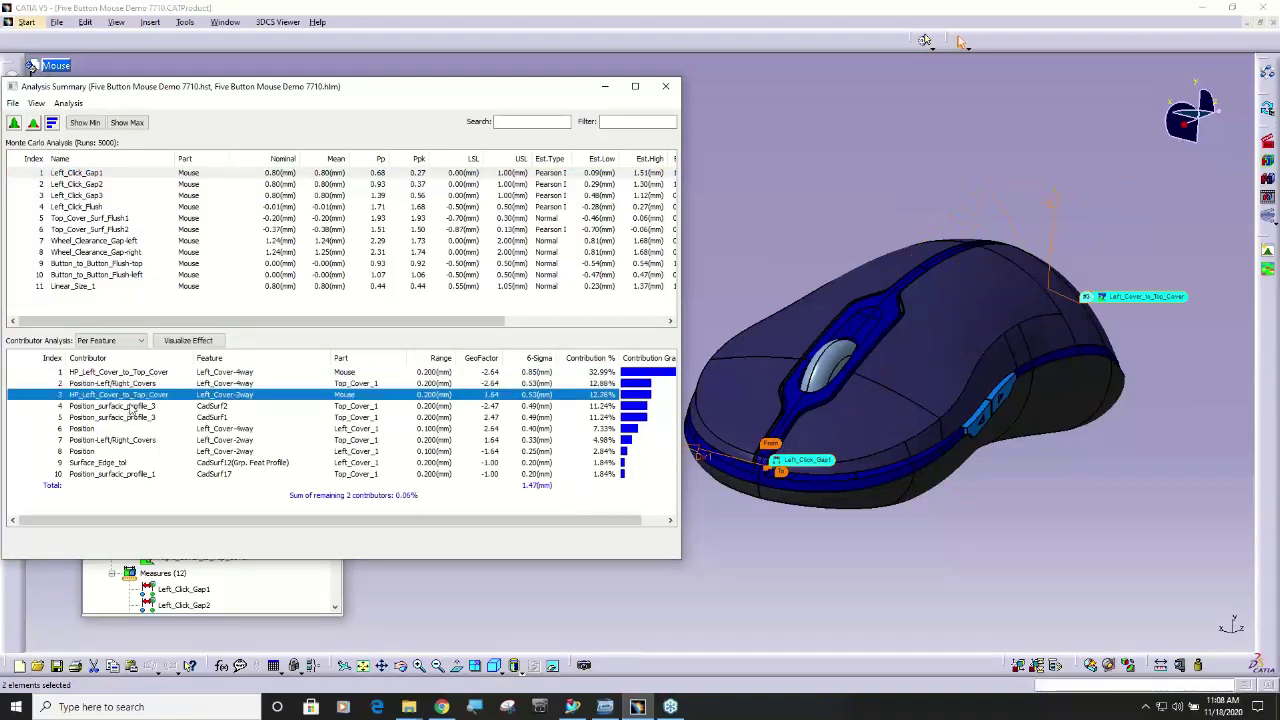
pyautogui.click(132, 406)
pyautogui.click(133, 418)
pyautogui.click(133, 372)
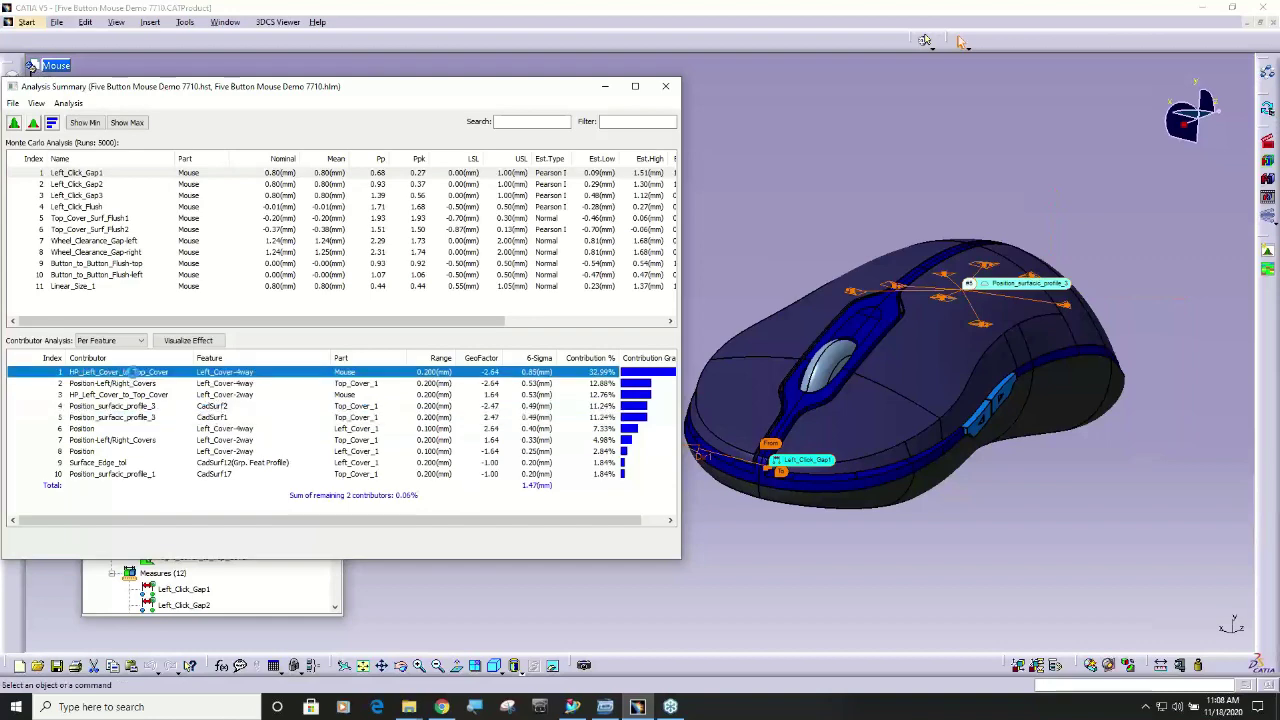
pyautogui.click(1267, 182)
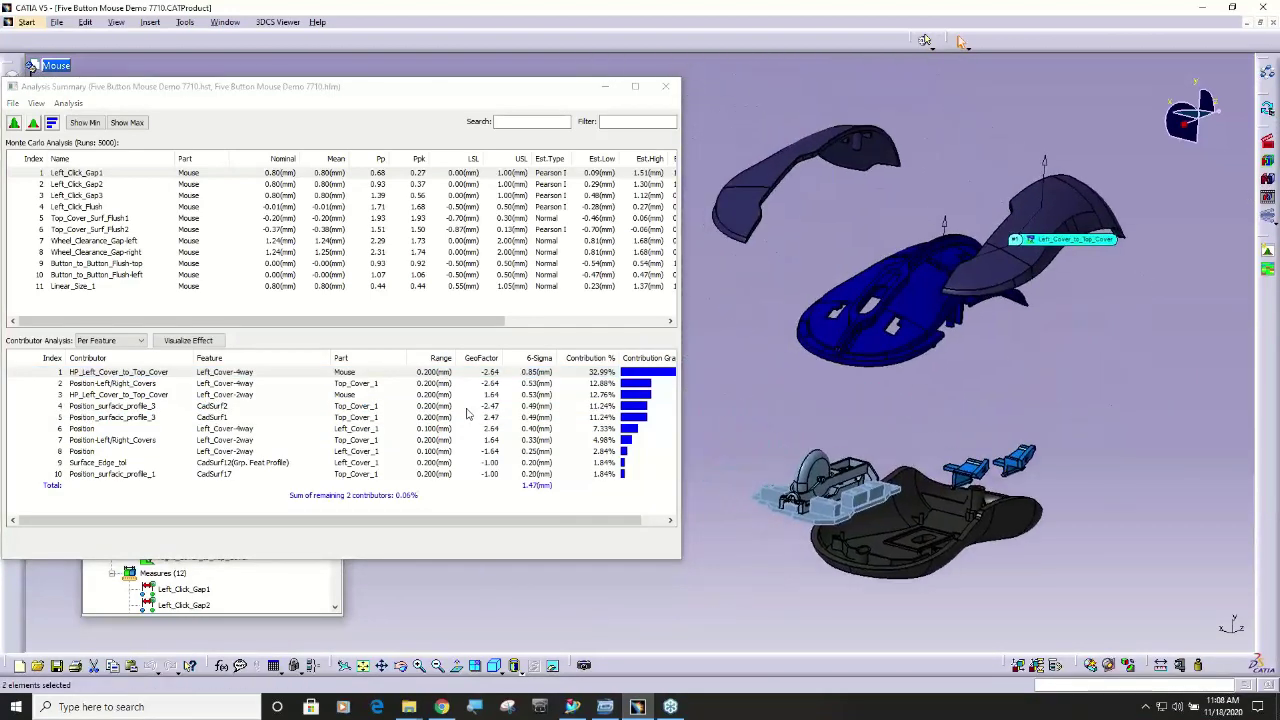
# Show Position-Left/Right_Covers on the separated parts, then rebuild nominally and reselect Left_Click_Gap1.
pyautogui.click(114, 384)
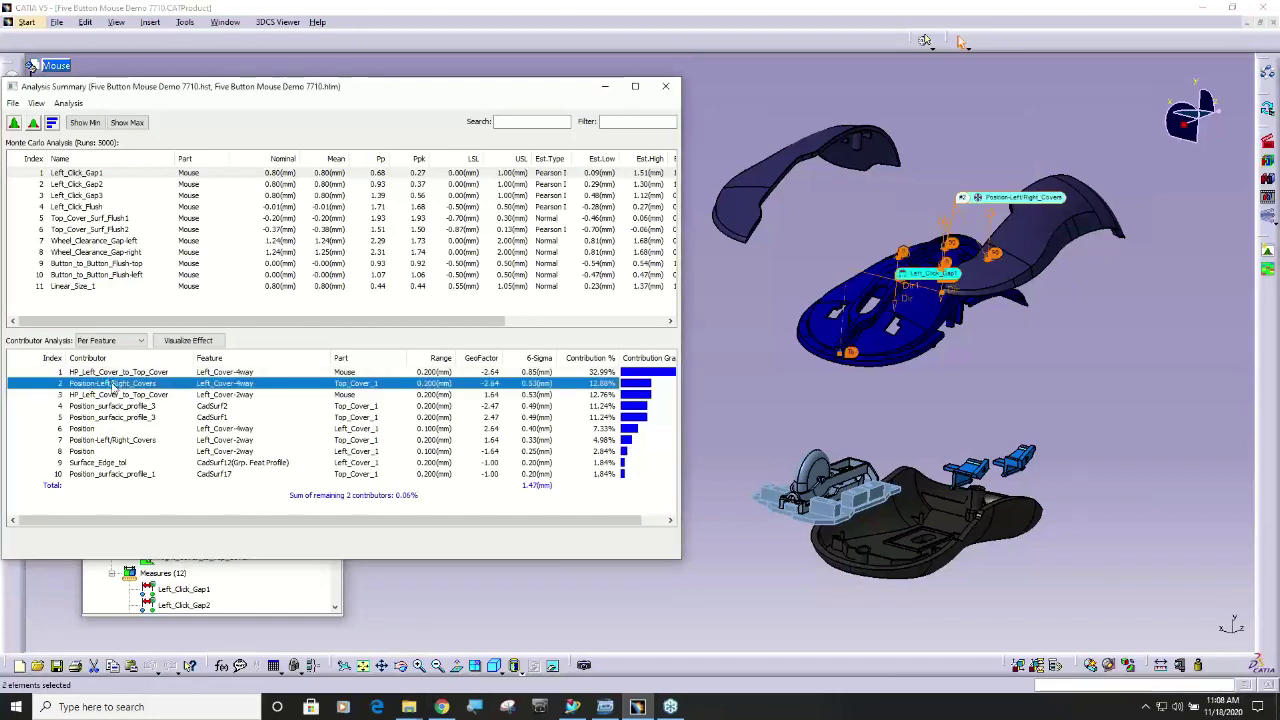
pyautogui.moveTo(832, 380); pyautogui.dragTo(924, 303, button='middle')
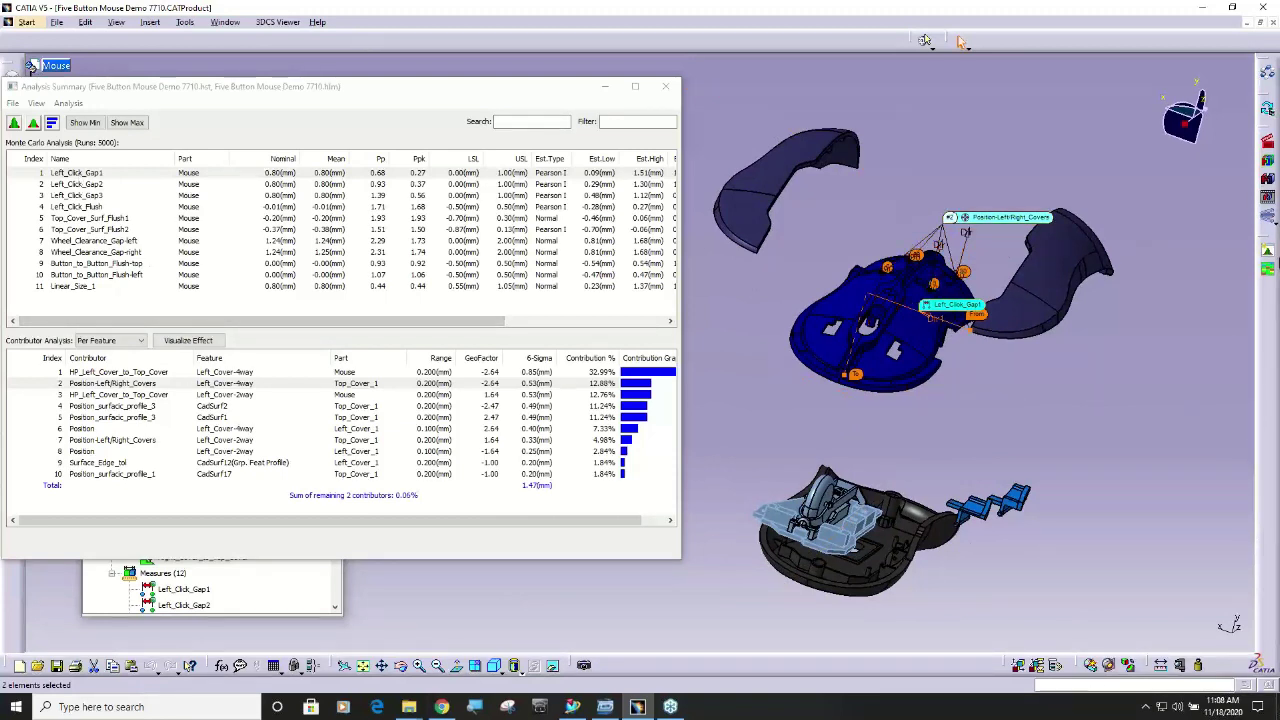
pyautogui.click(1269, 161)
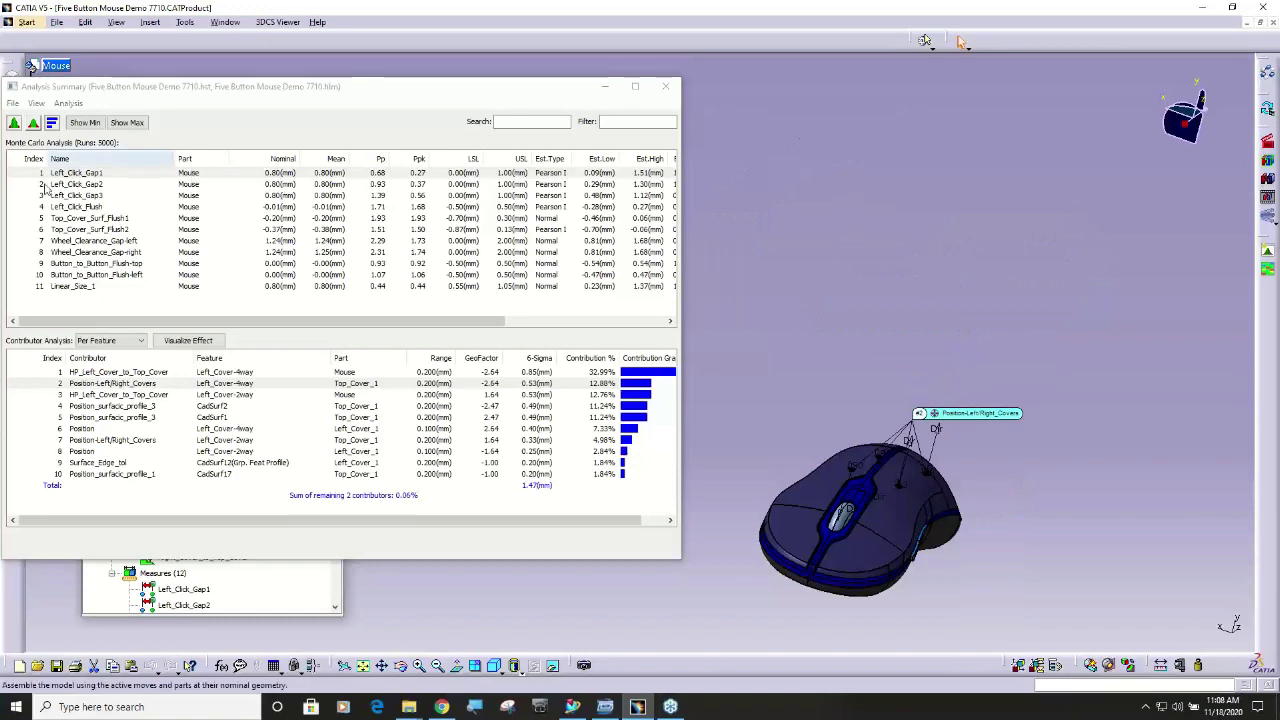
pyautogui.click(75, 173)
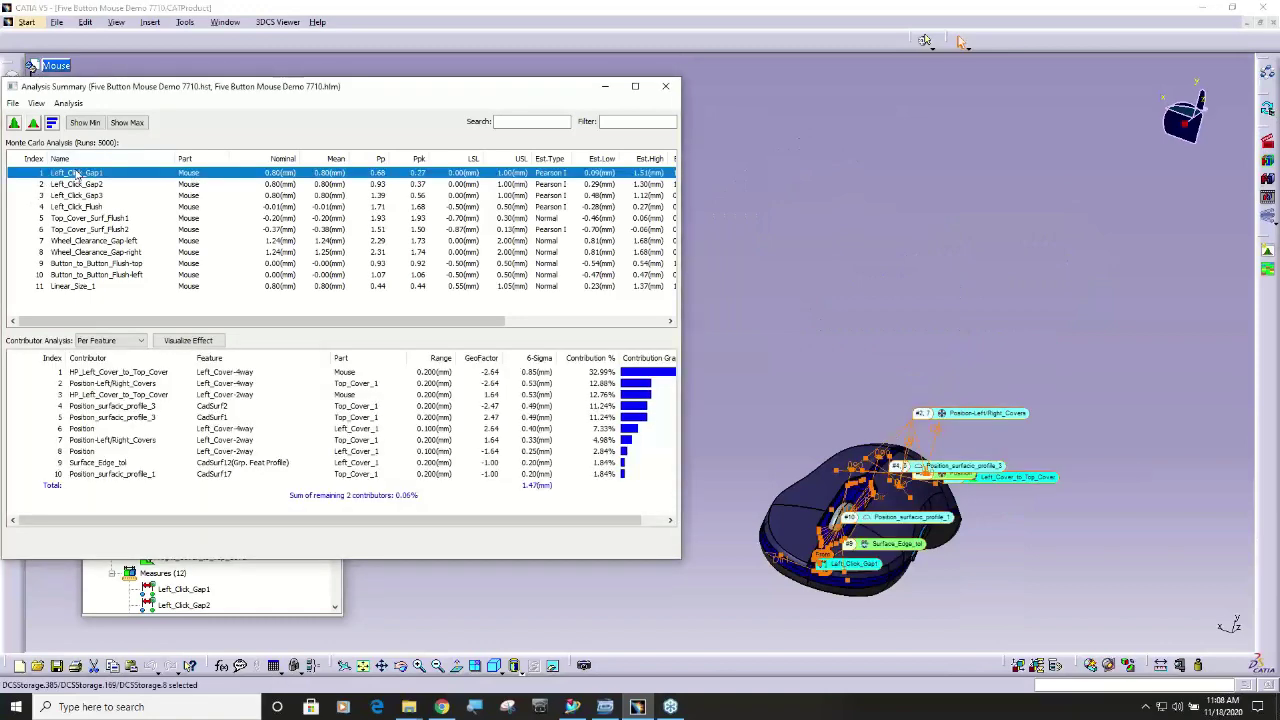
# Open Left_Click_Gap1's Monte Carlo results and toggle the model between maximum and minimum gap.
pyautogui.doubleClick(75, 173)
pyautogui.moveTo(755, 116); pyautogui.dragTo(485, 111)
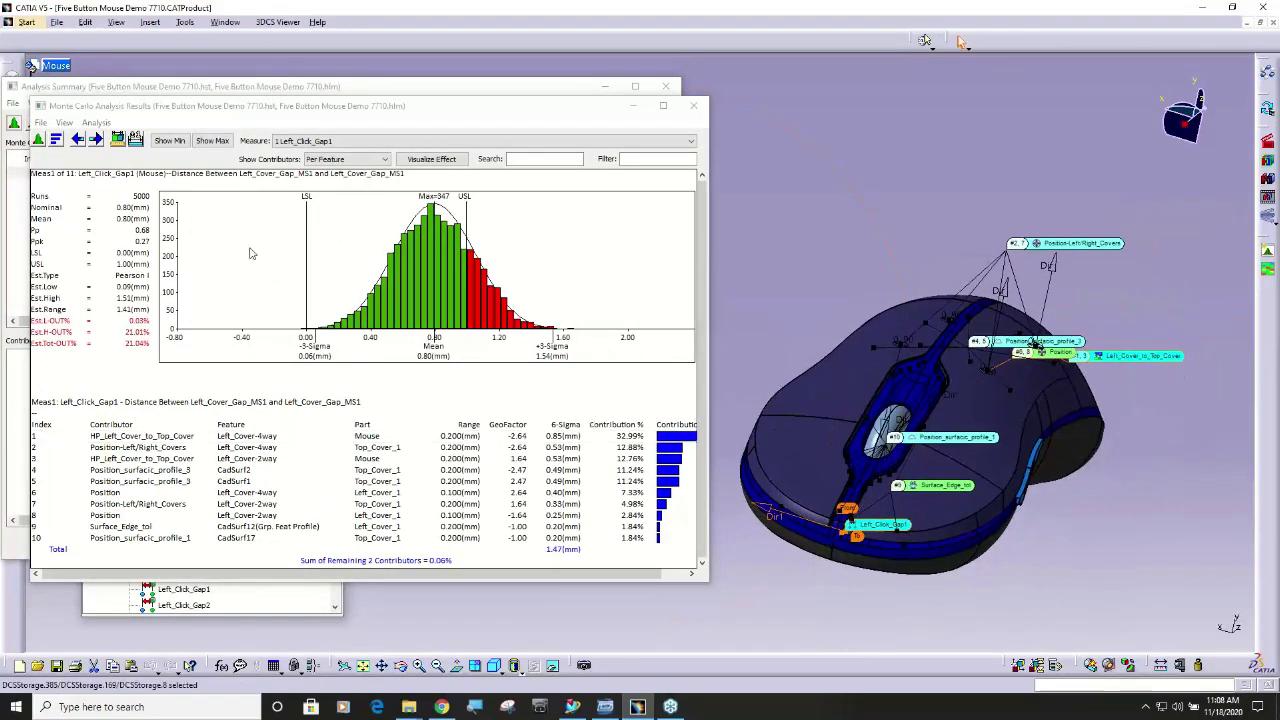
pyautogui.moveTo(855, 508); pyautogui.dragTo(750, 430, button='middle')
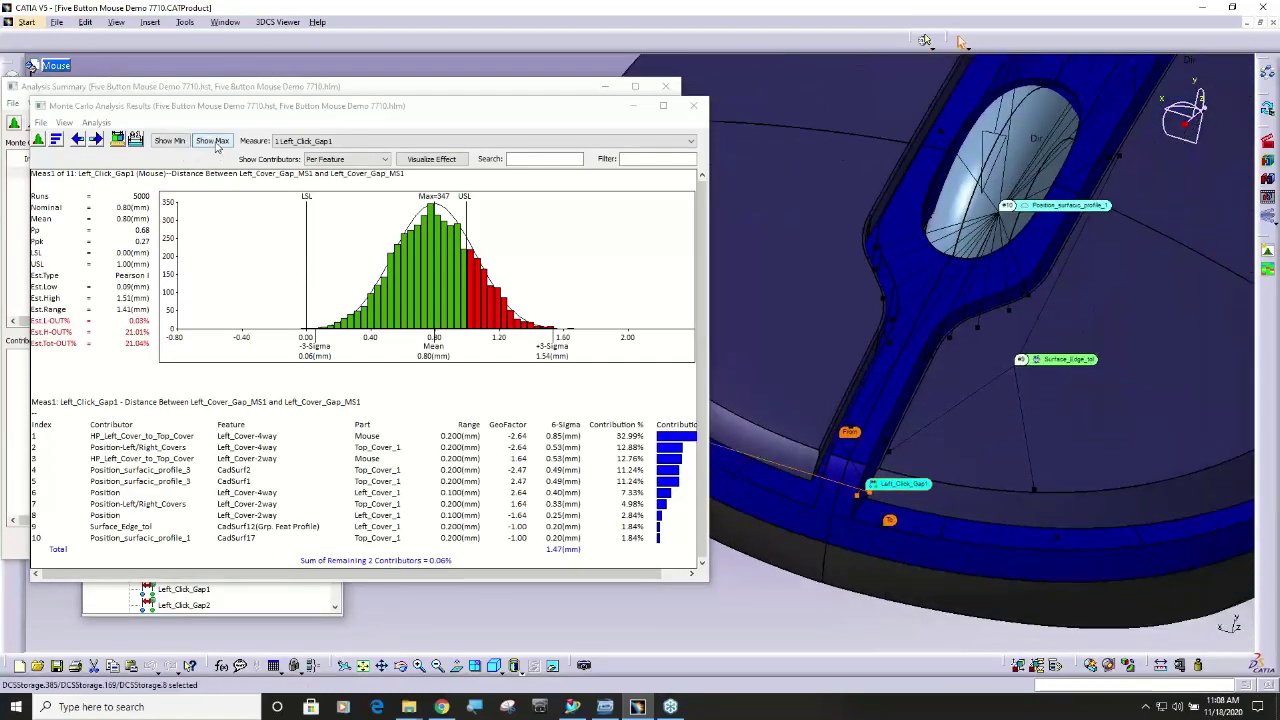
pyautogui.click(213, 141)
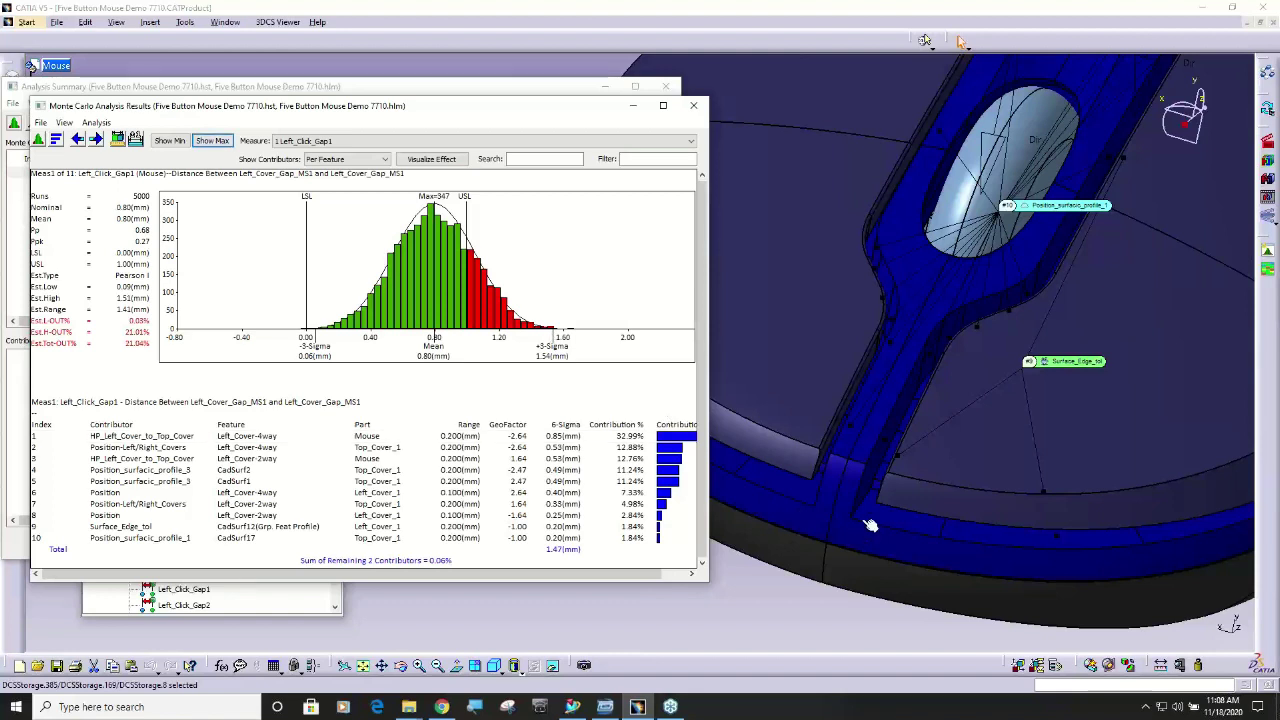
pyautogui.click(170, 141)
pyautogui.click(213, 143)
# Return to nominal geometry and highlight Position-Left/Right_Covers and HP_Left_Cover_to_Top_Cover contributors.
pyautogui.click(1267, 170)
pyautogui.click(127, 448)
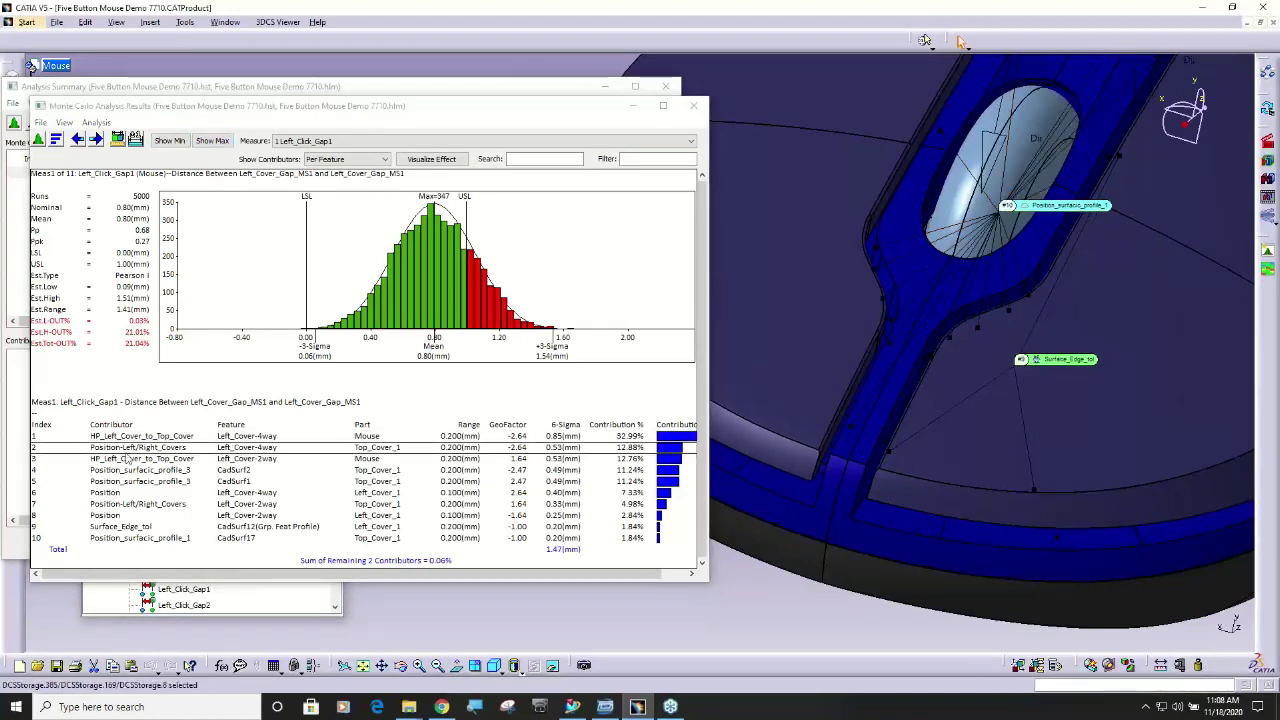
pyautogui.click(135, 437)
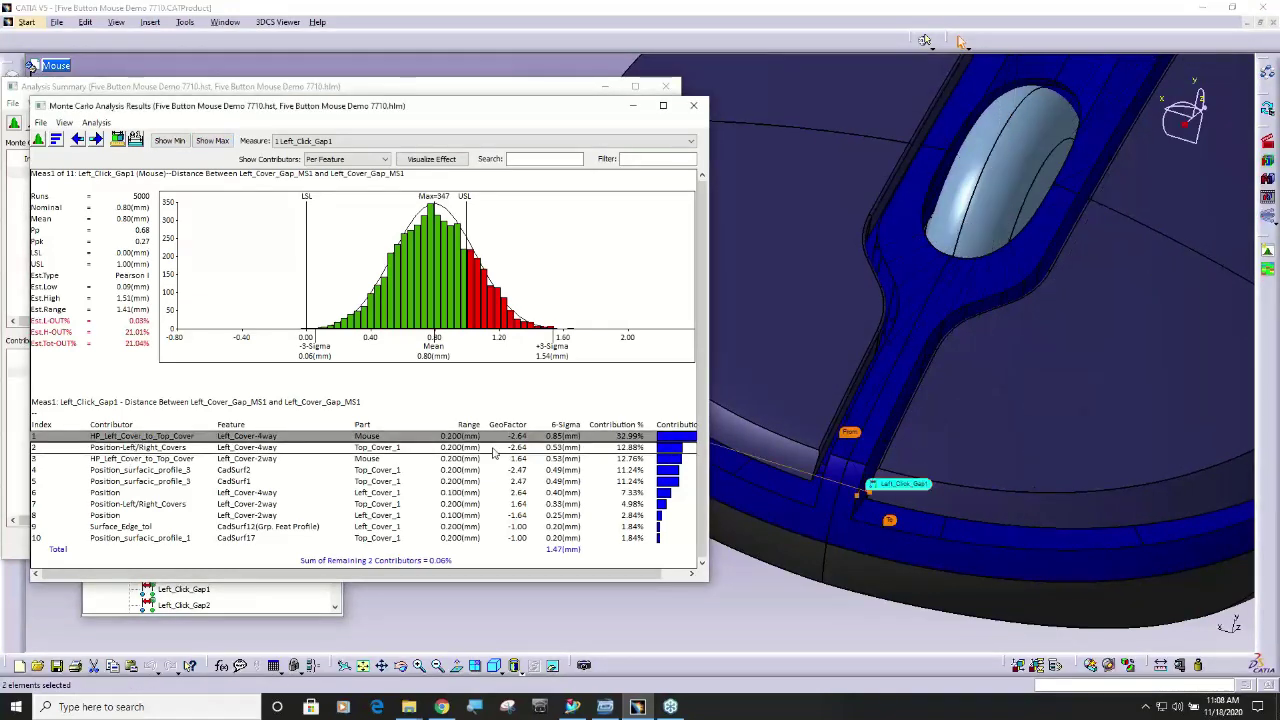
pyautogui.moveTo(835, 463); pyautogui.dragTo(898, 342, button='middle')
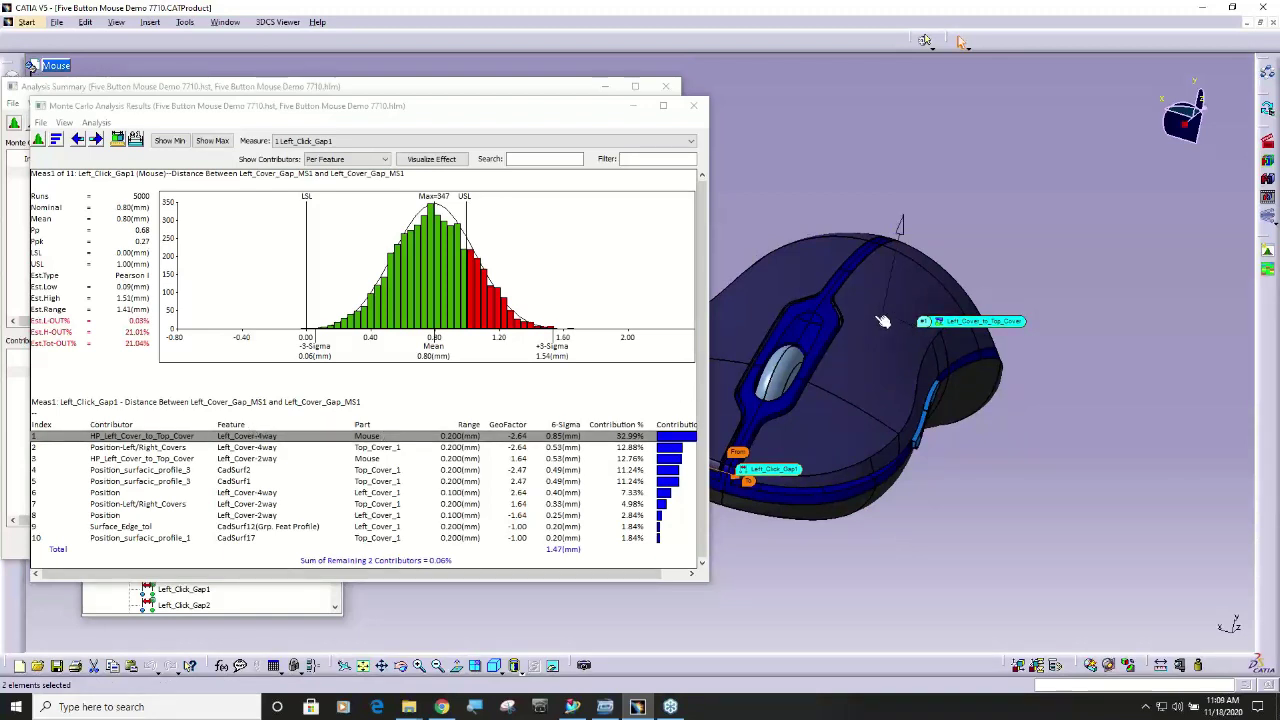
pyautogui.rightClick(172, 440)
pyautogui.click(206, 459)
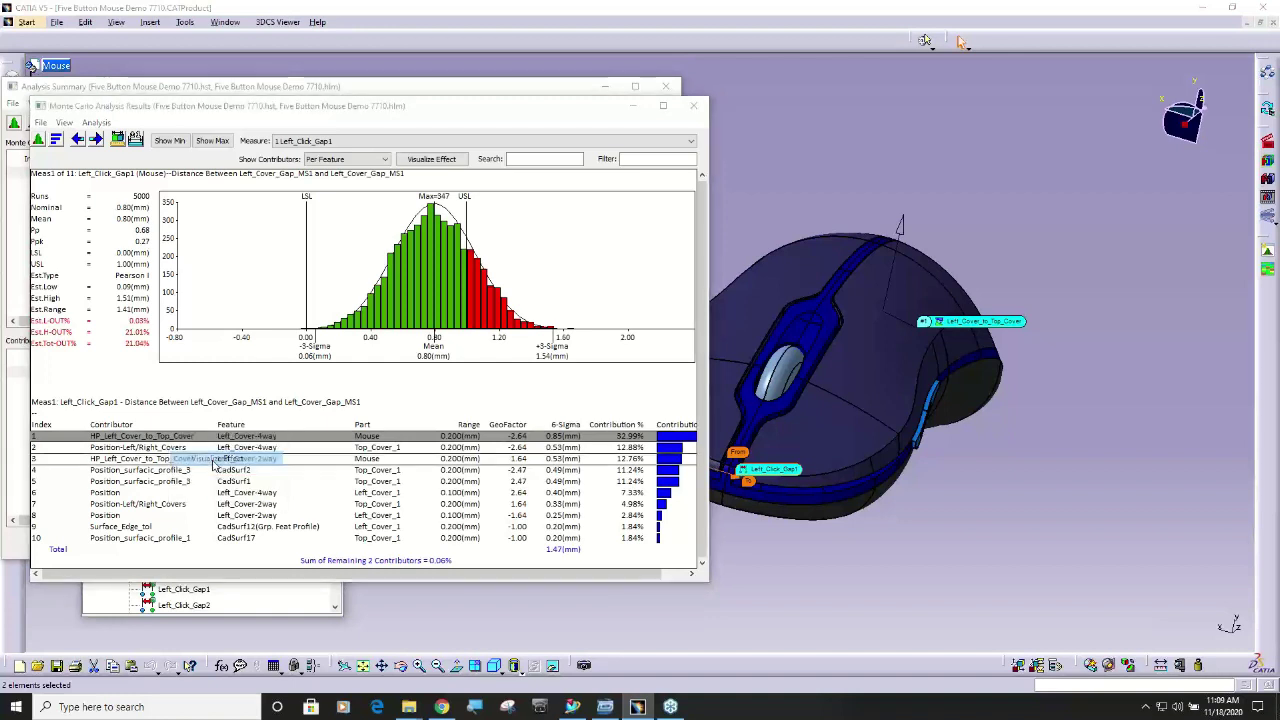
pyautogui.moveTo(637, 303); pyautogui.dragTo(413, 281)
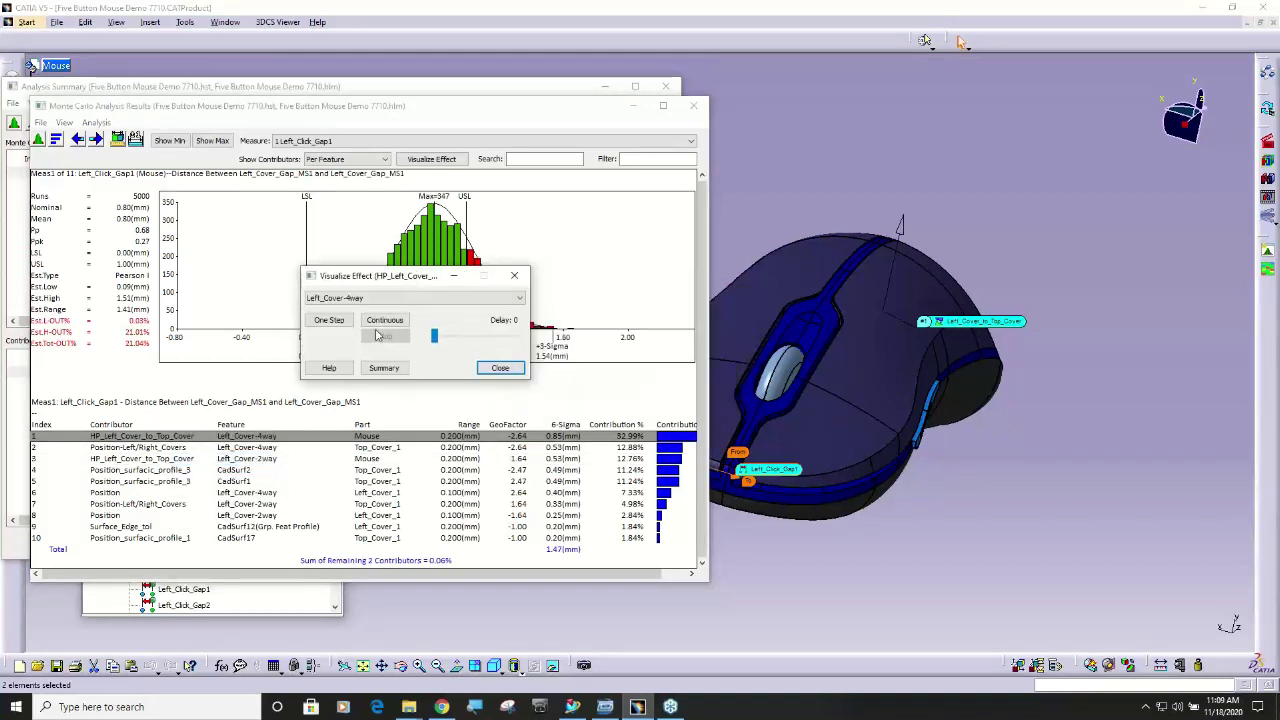
pyautogui.click(388, 319)
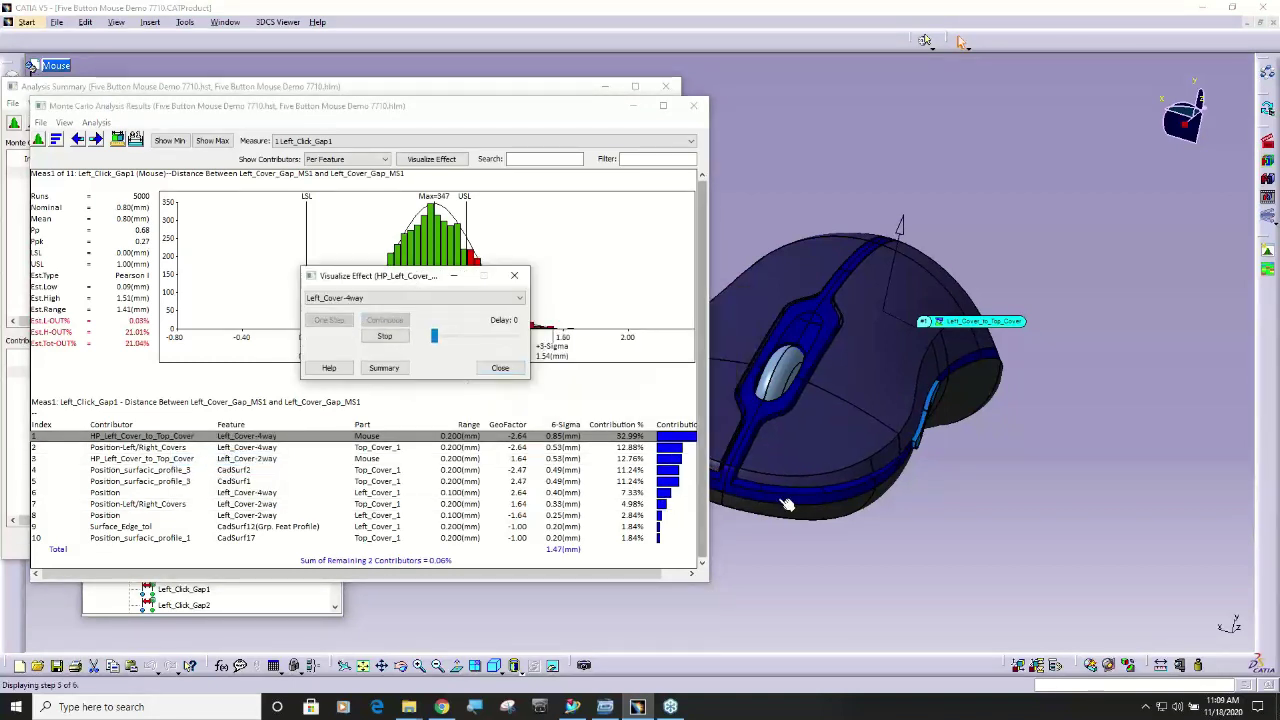
pyautogui.moveTo(790, 440); pyautogui.dragTo(757, 440, button='middle')
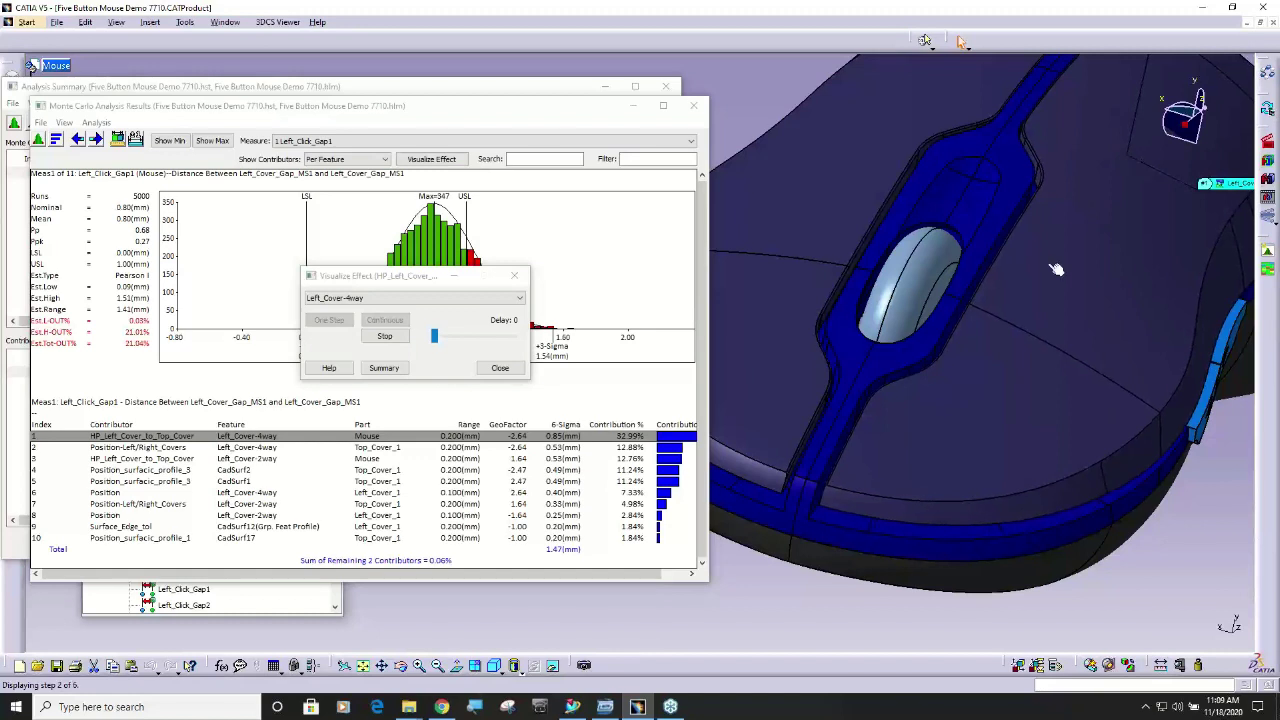
pyautogui.click(500, 368)
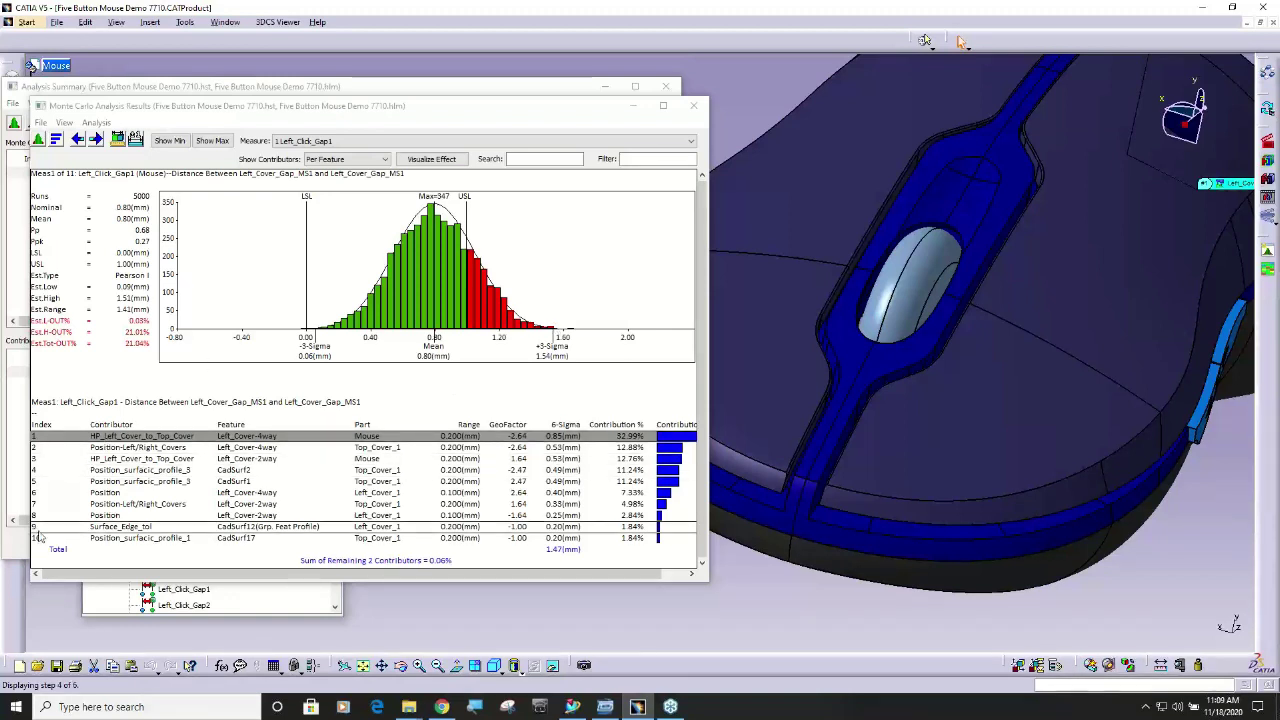
# Highlight the second and third contributors, then group Left_Click_Gap1's contributors Per Tolerance.
pyautogui.click(148, 450)
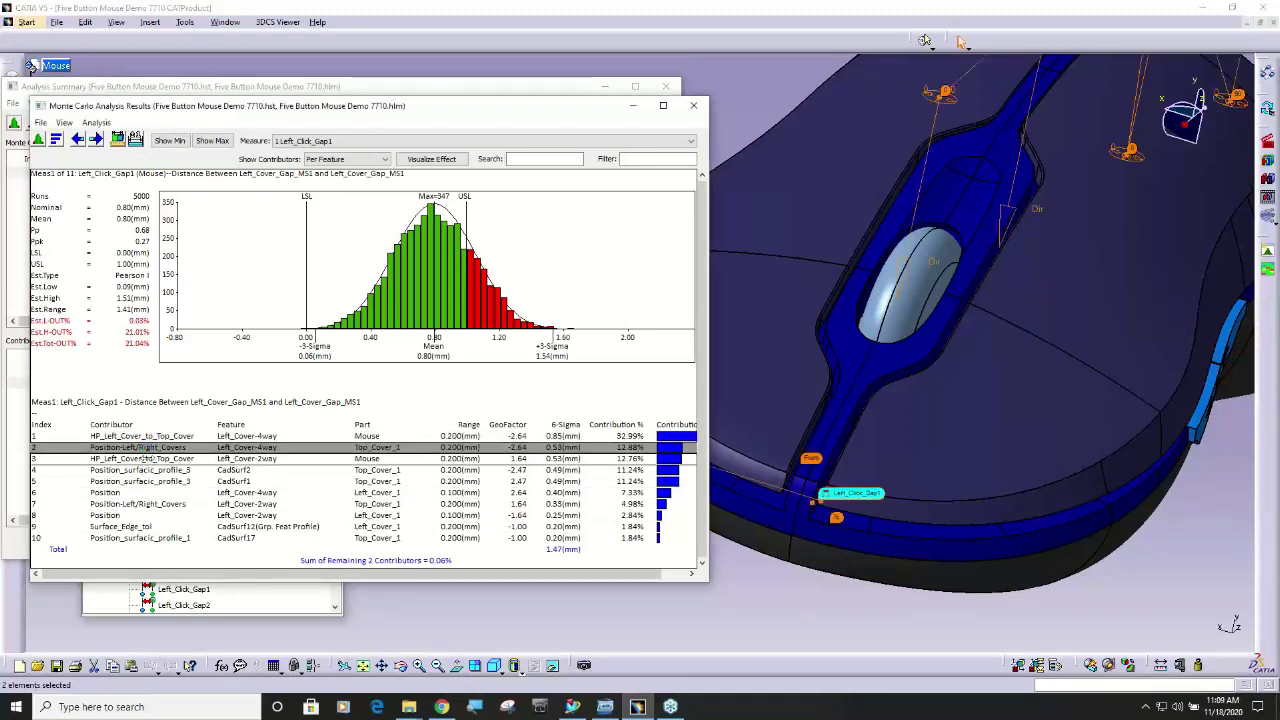
pyautogui.click(148, 459)
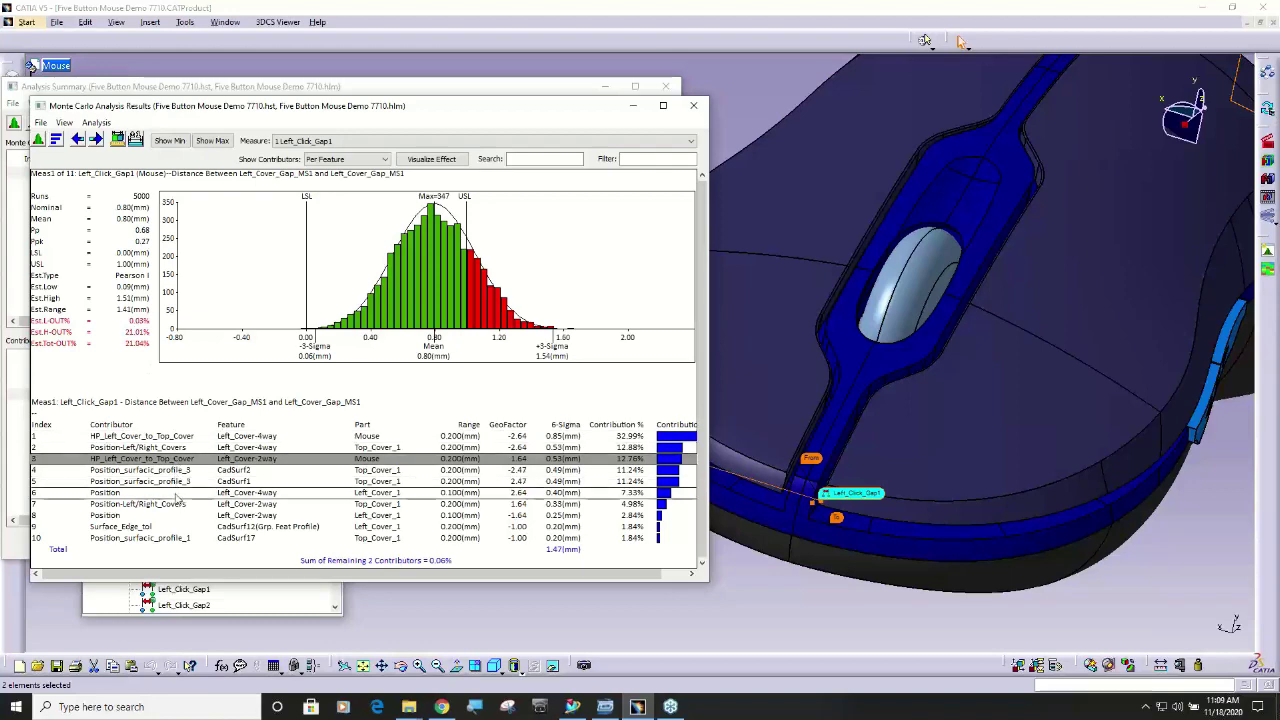
pyautogui.click(384, 160)
pyautogui.click(371, 181)
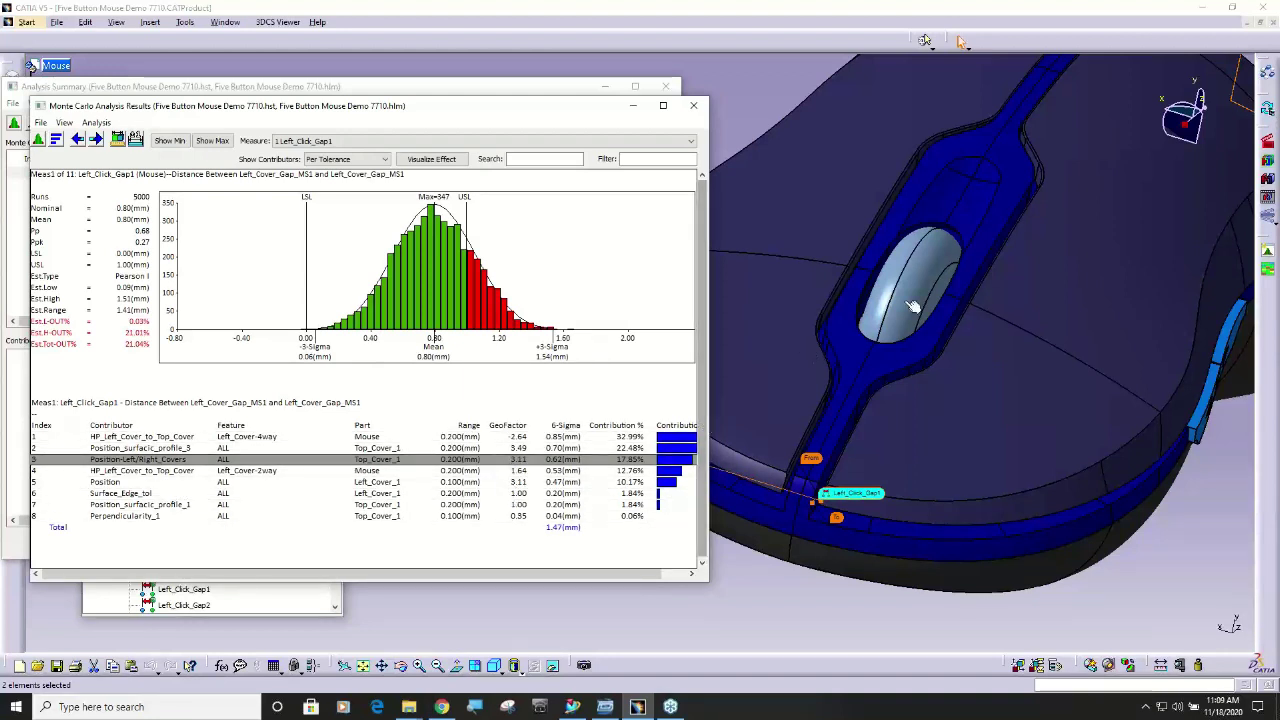
# Orbit the mouse and drag the results window down-right to reveal the Analysis Summary table.
pyautogui.moveTo(913, 307); pyautogui.dragTo(912, 350, button='middle')
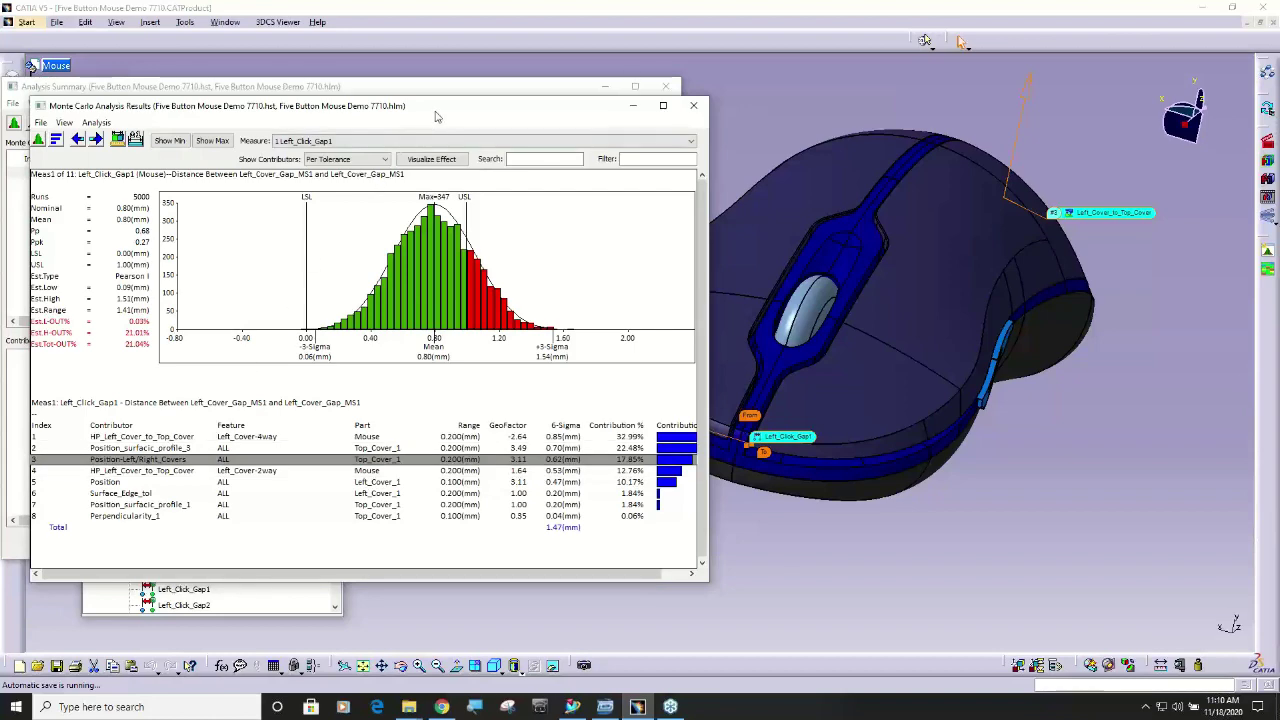
pyautogui.moveTo(477, 126); pyautogui.dragTo(493, 218)
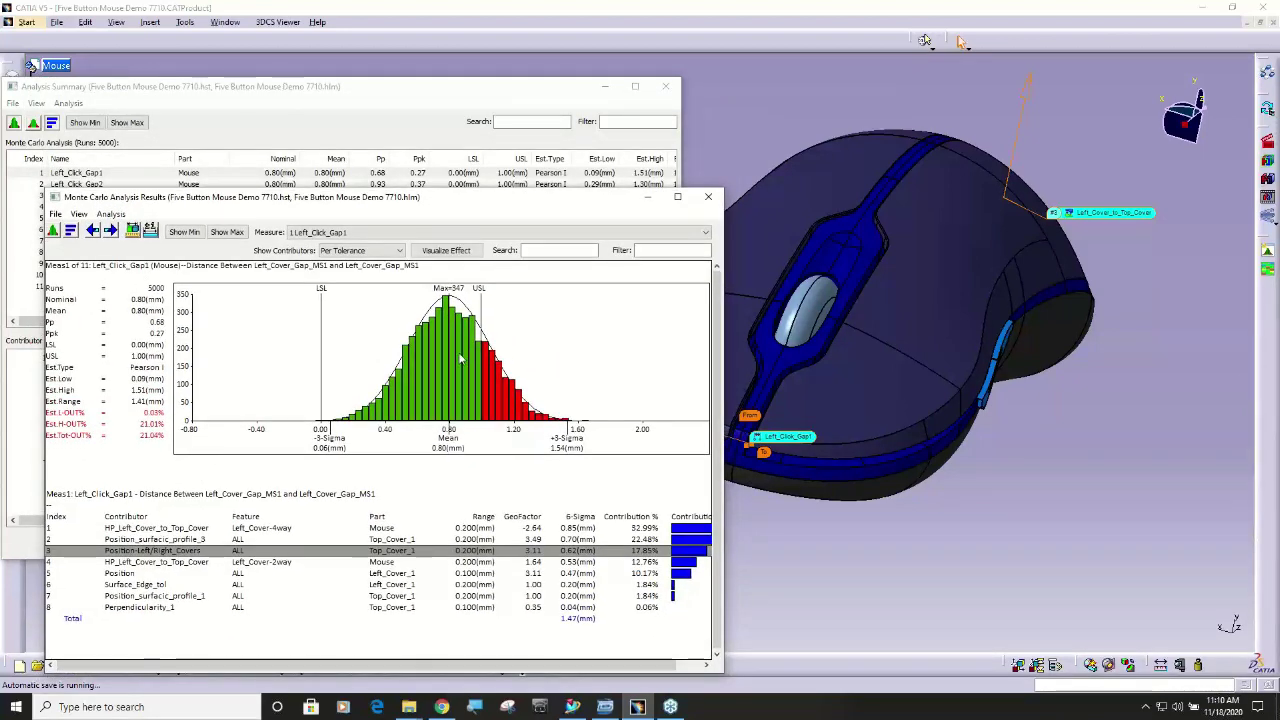